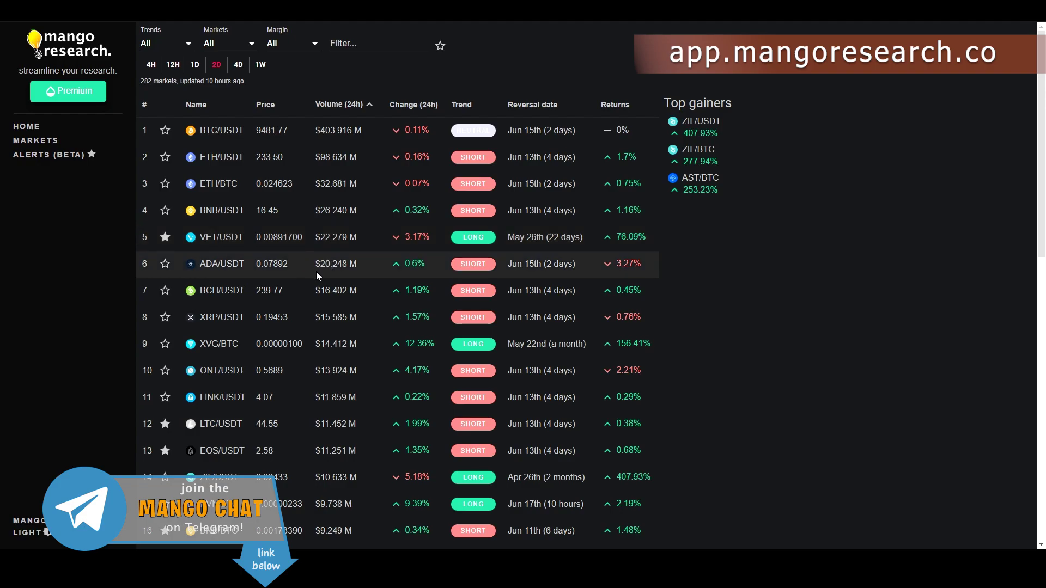
Filter the Mango Research markets list for "ada".
click(357, 50)
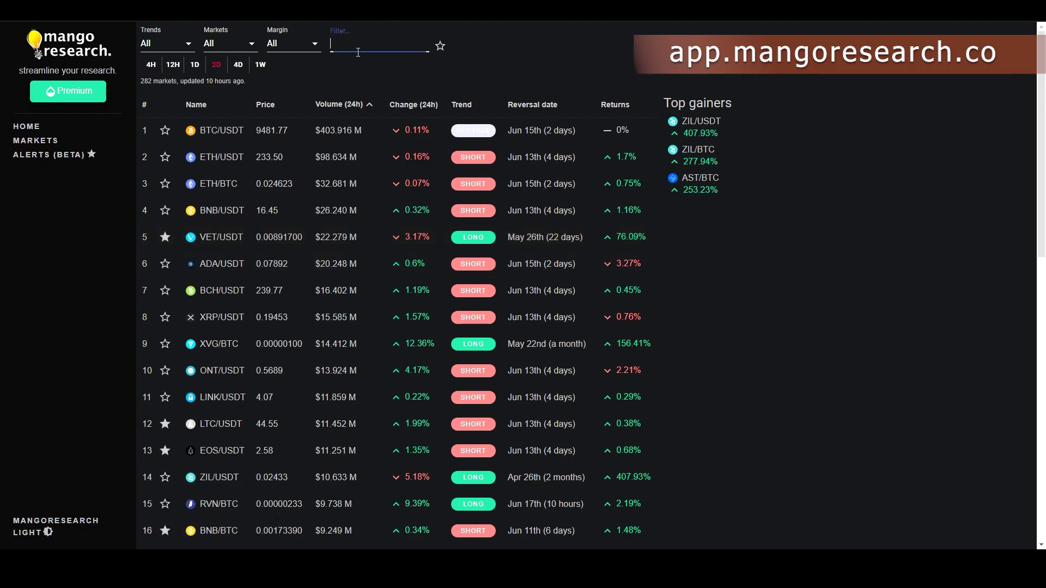
text(ada)
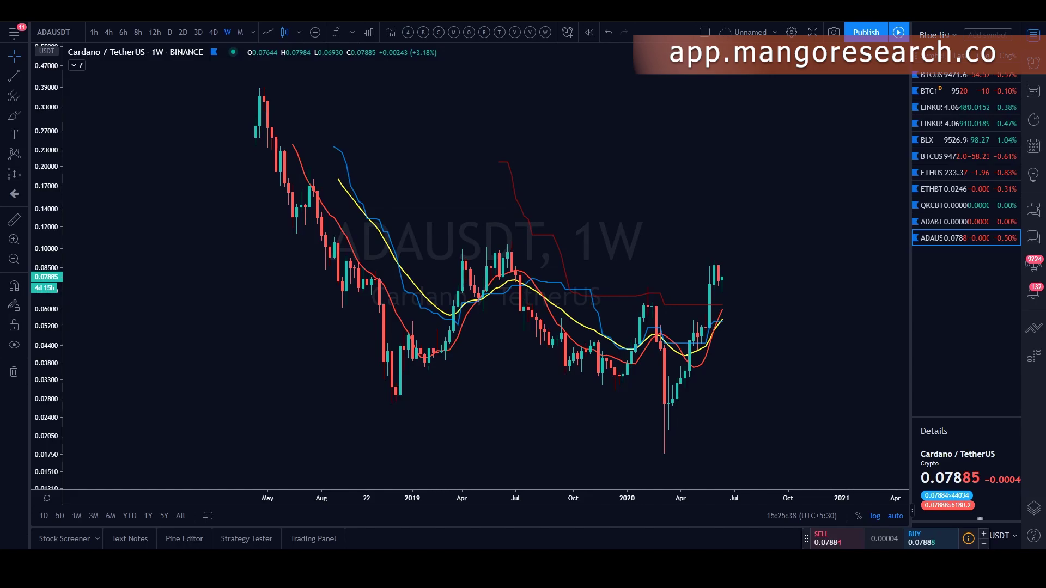
Switch to TradingView's weekly ADAUSDT chart and draw horizontal lines at about 0.09776 and 0.08999 across the mid-2019 highs.
scroll(672, 175, up, 3)
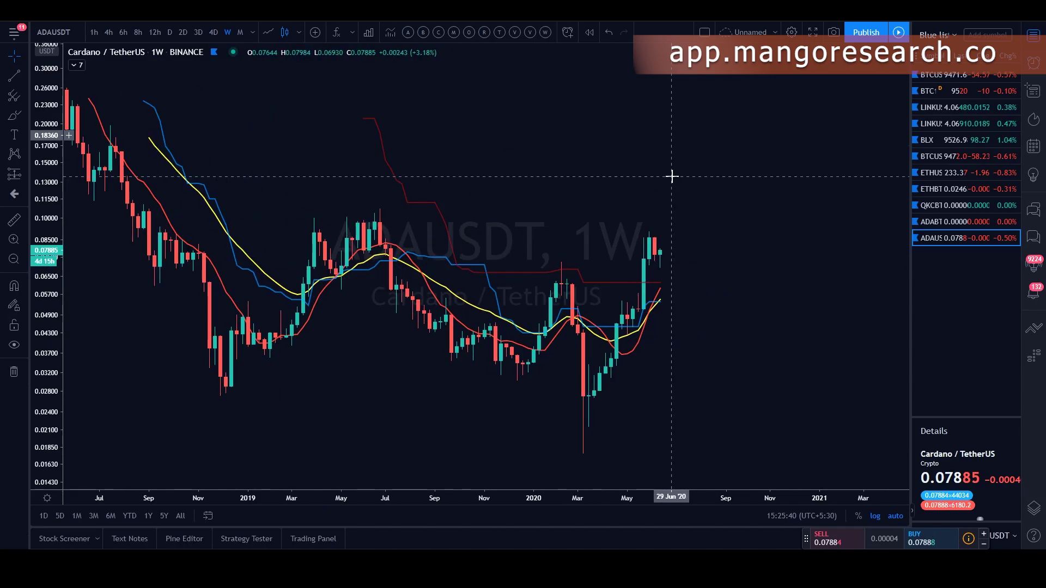
drag(732, 421, 797, 422)
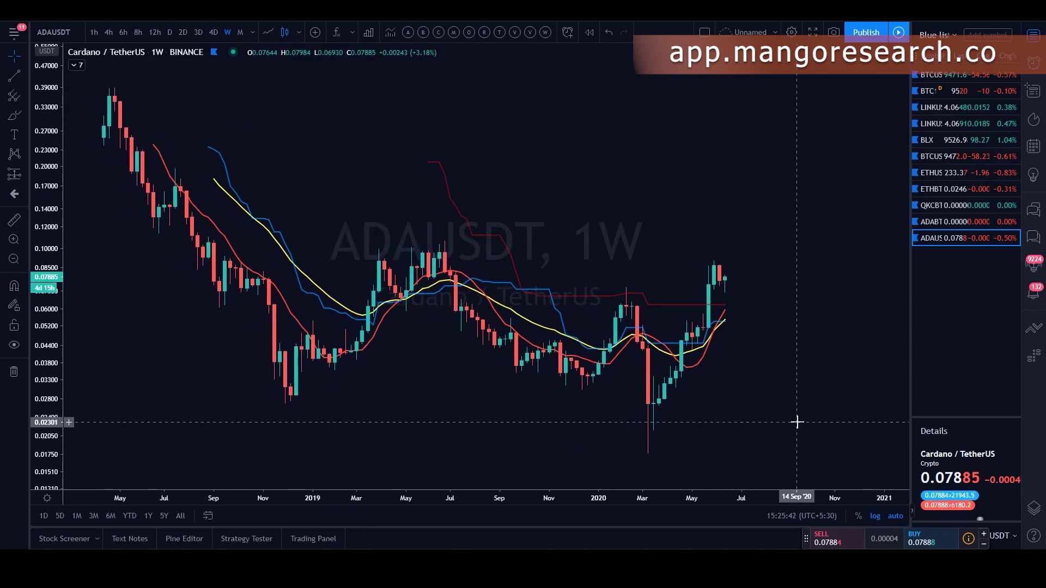
click(25, 76)
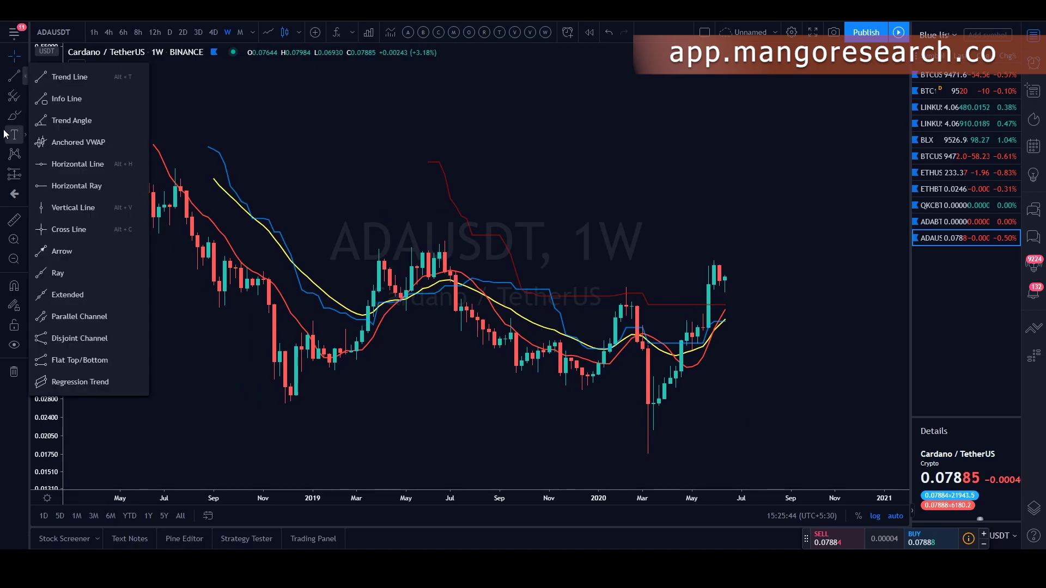
click(64, 165)
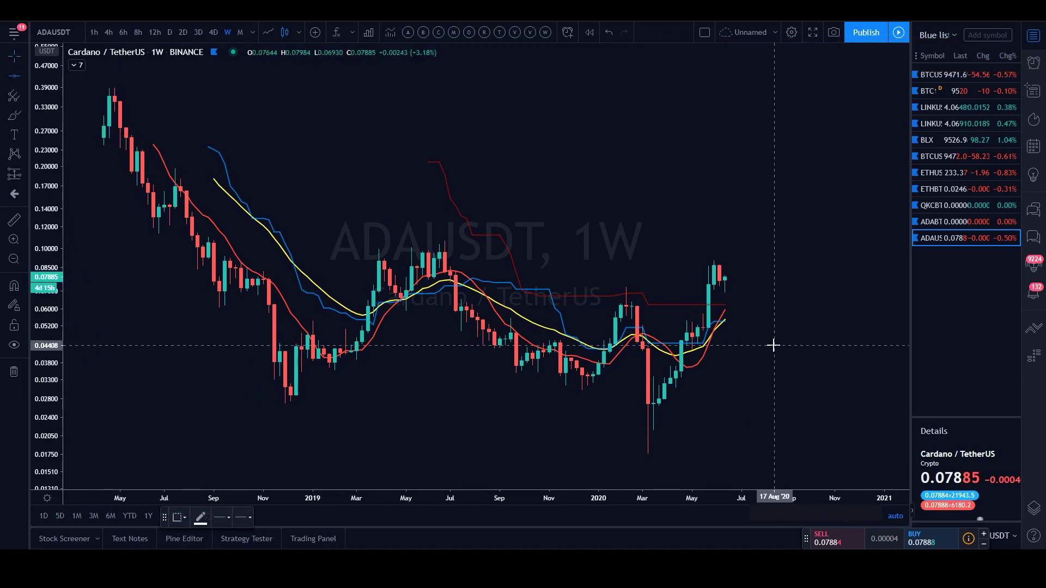
click(744, 251)
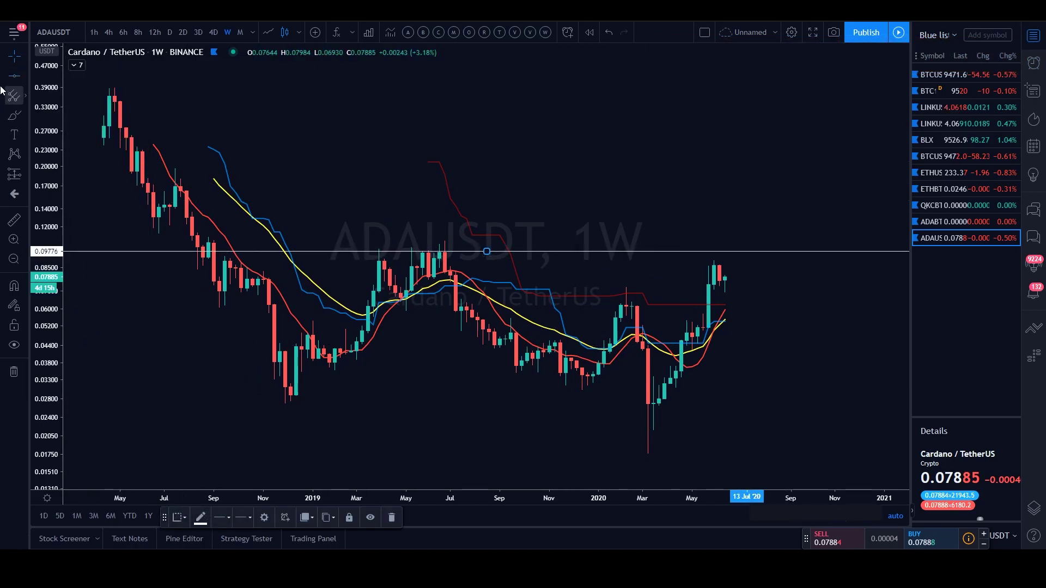
click(255, 162)
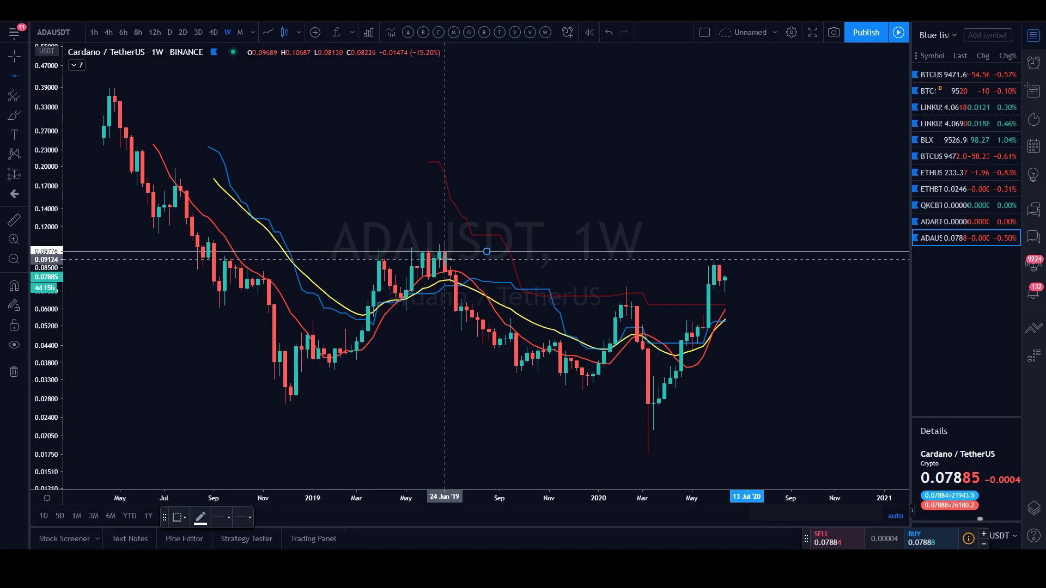
click(445, 261)
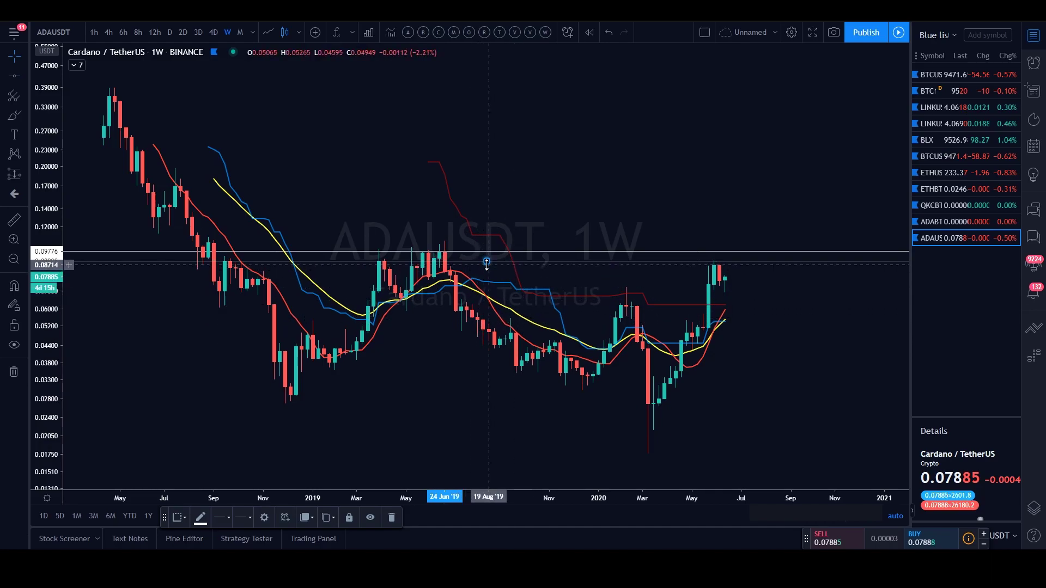
Add two more horizontal lines at about 0.06372, near the early-2020 peak, and about 0.04901, below the moving averages.
click(15, 75)
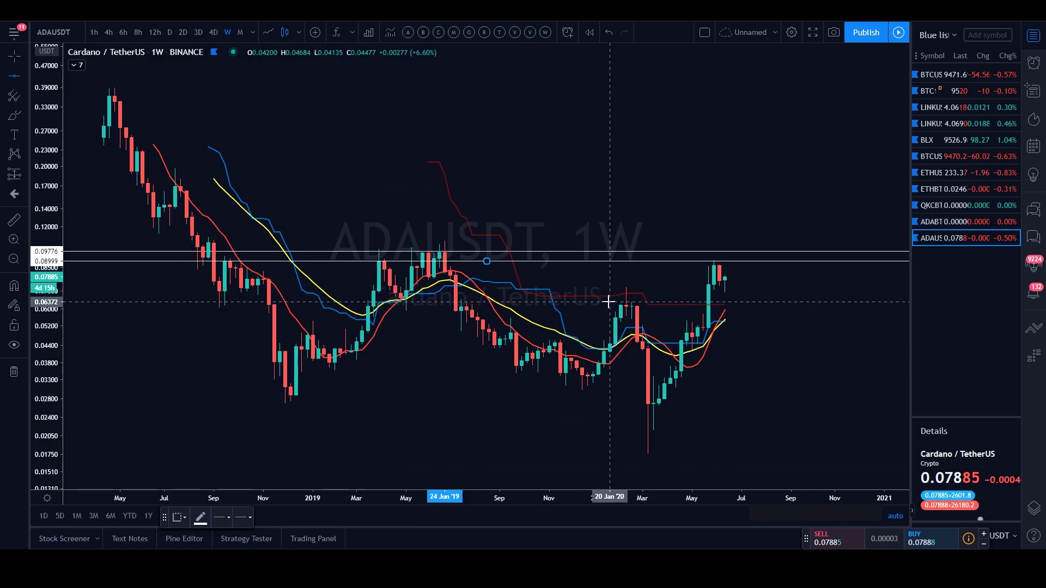
click(609, 301)
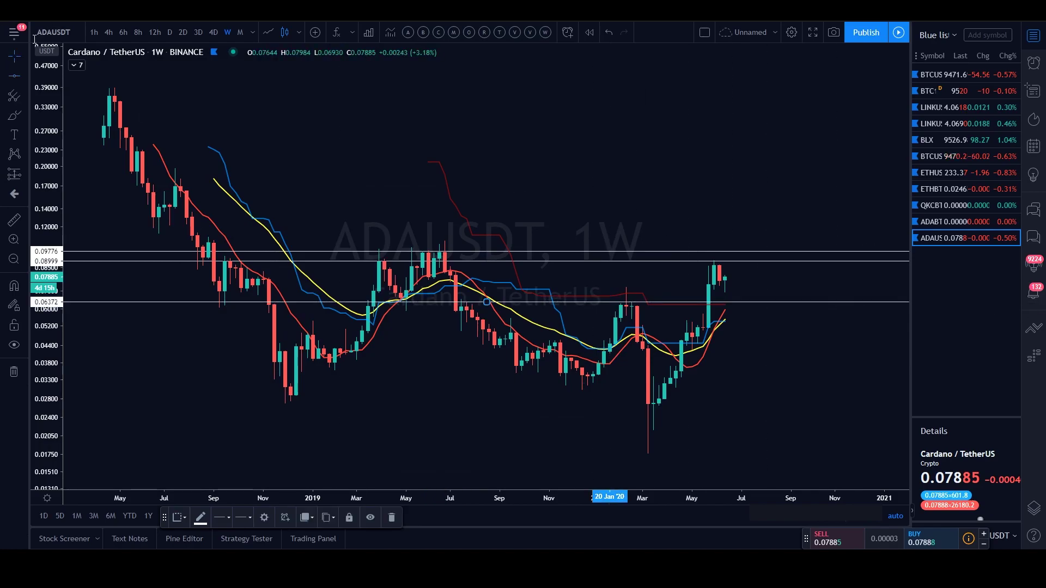
click(8, 78)
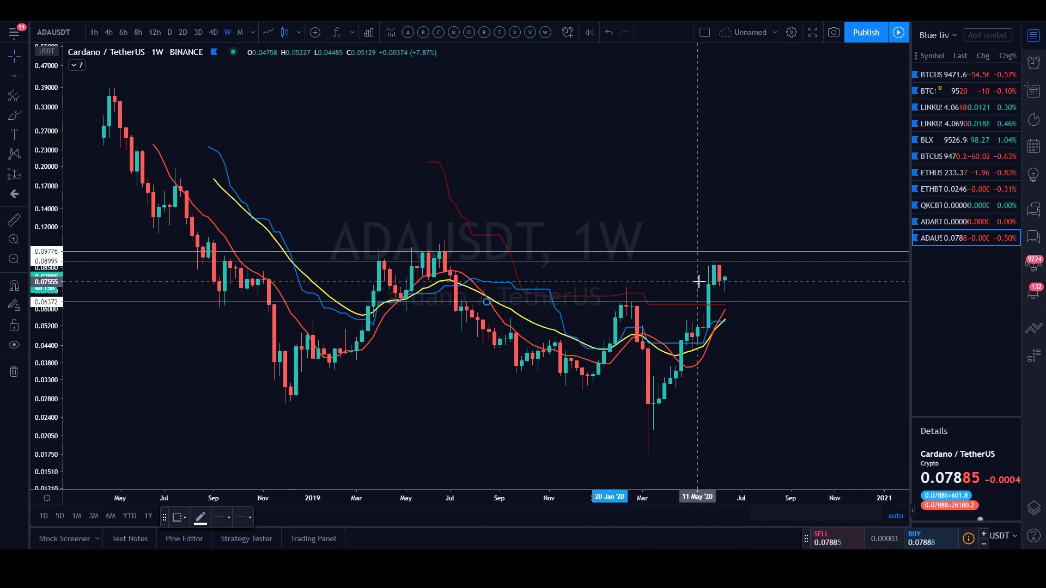
click(722, 333)
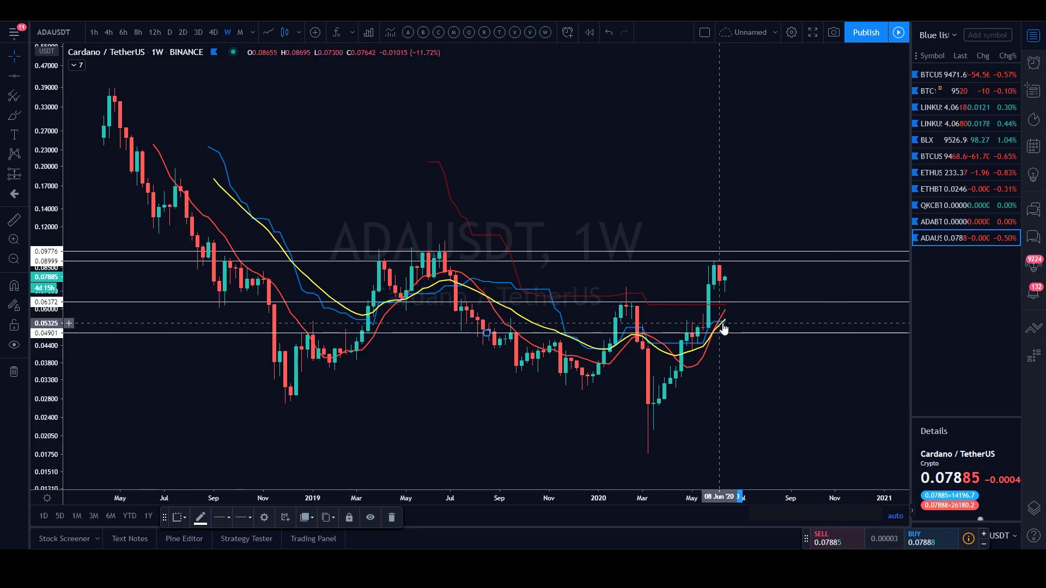
Brush two upward-curving arrows, one beneath the late-2018 to early-2019 low and one beneath the August 2019 to June 2020 low.
scroll(723, 328, up, 4)
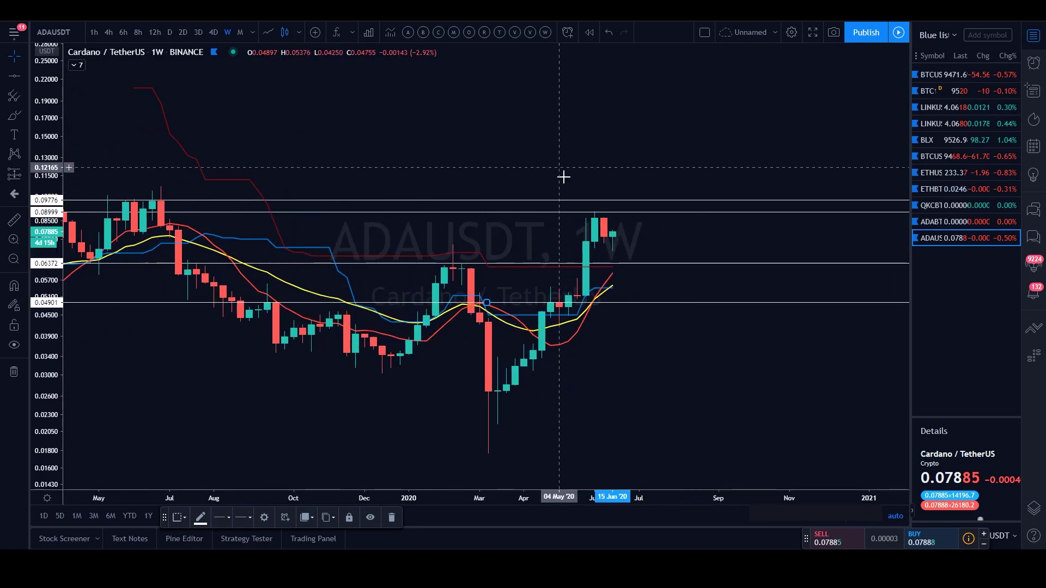
scroll(597, 224, down, 1)
drag(597, 225, 628, 217)
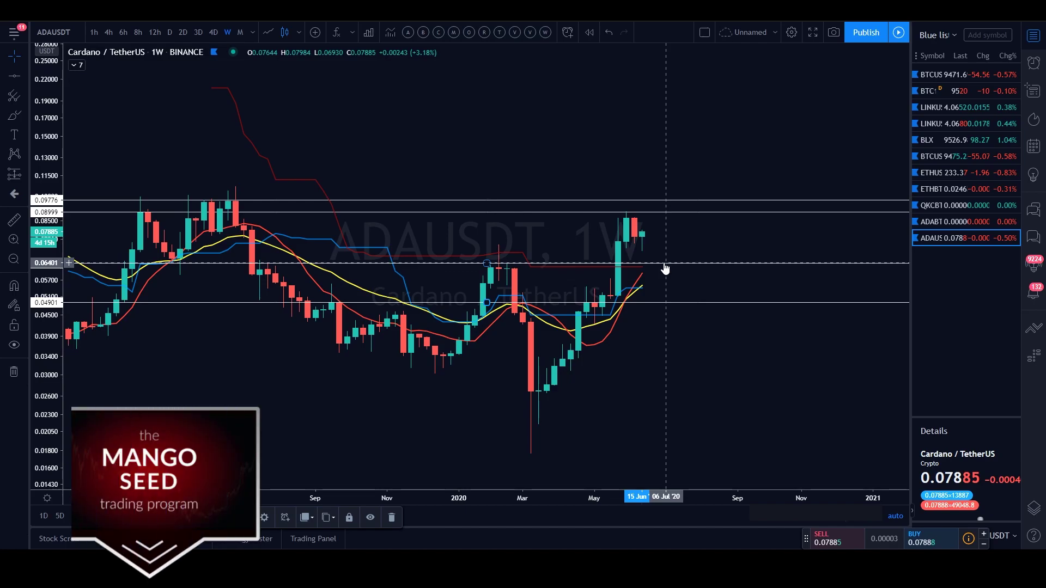
mouse_move(664, 265)
mouse_down()
mouse_move(642, 219)
mouse_move(668, 263)
mouse_up()
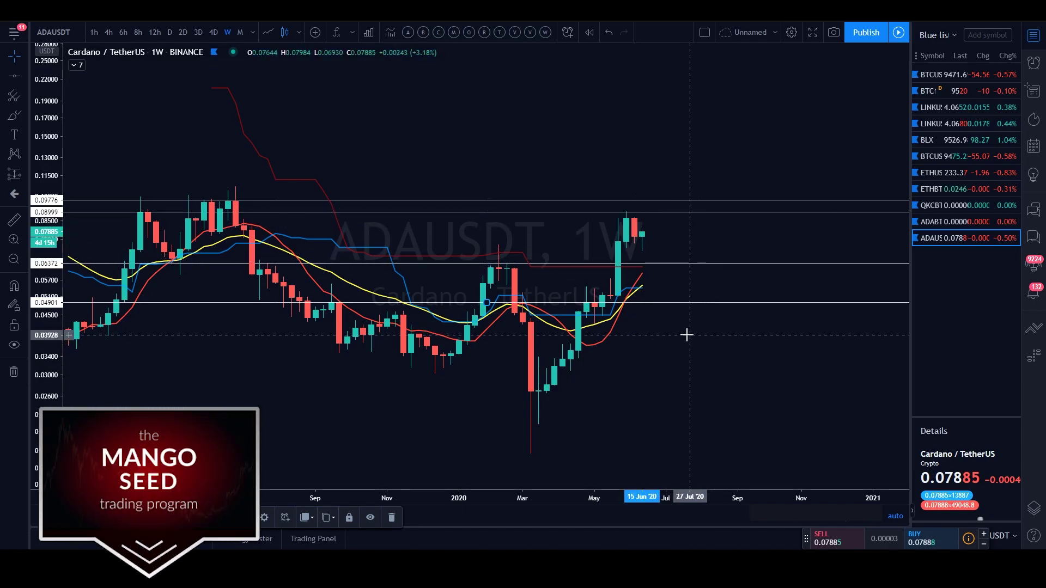
scroll(695, 374, down, 3)
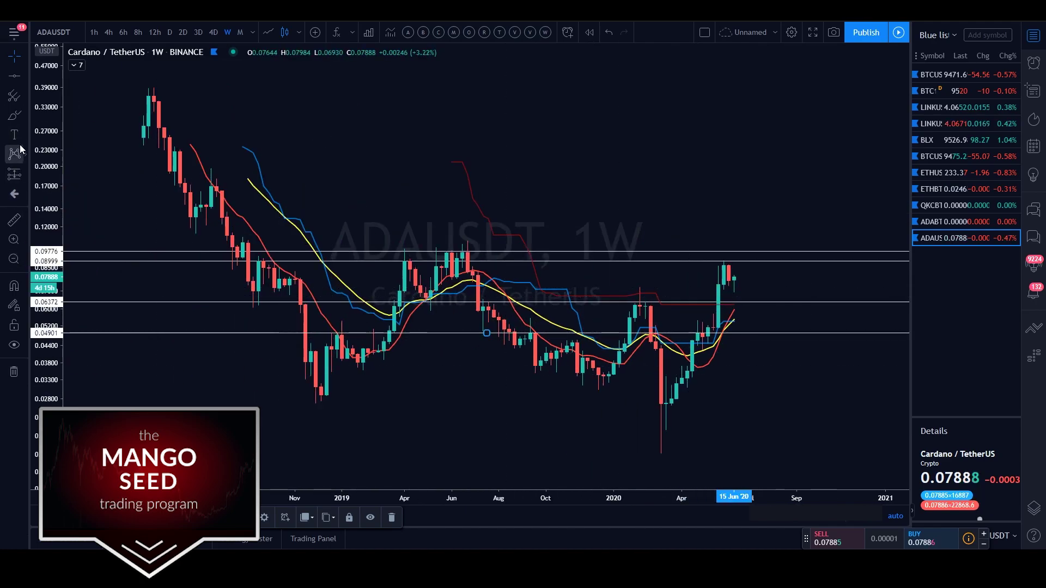
click(12, 121)
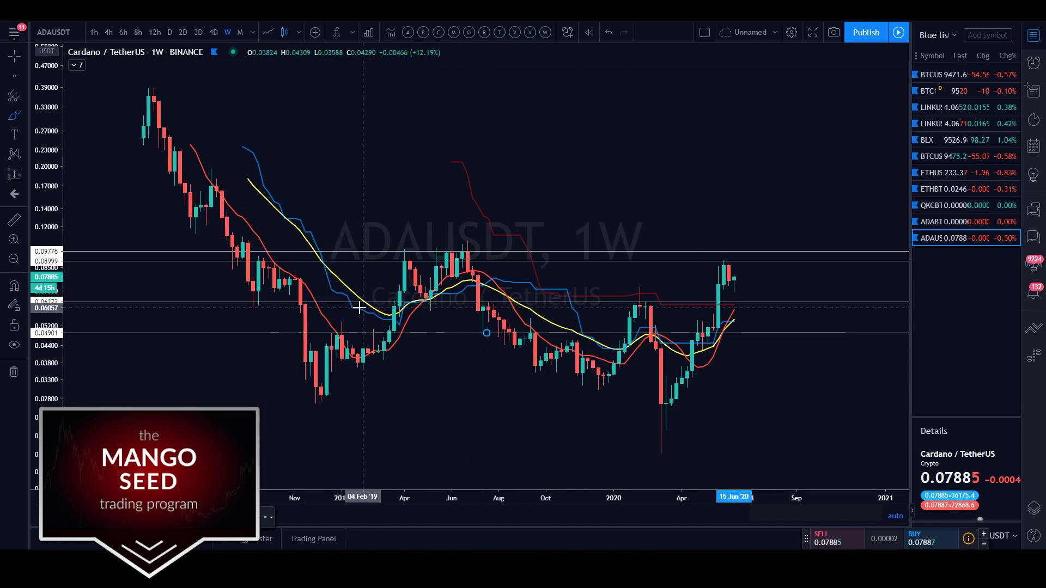
mouse_move(249, 363)
mouse_down()
mouse_move(271, 401)
mouse_move(403, 392)
mouse_move(422, 380)
mouse_up()
mouse_move(500, 365)
mouse_down()
mouse_move(580, 430)
mouse_move(714, 352)
mouse_move(730, 292)
mouse_up()
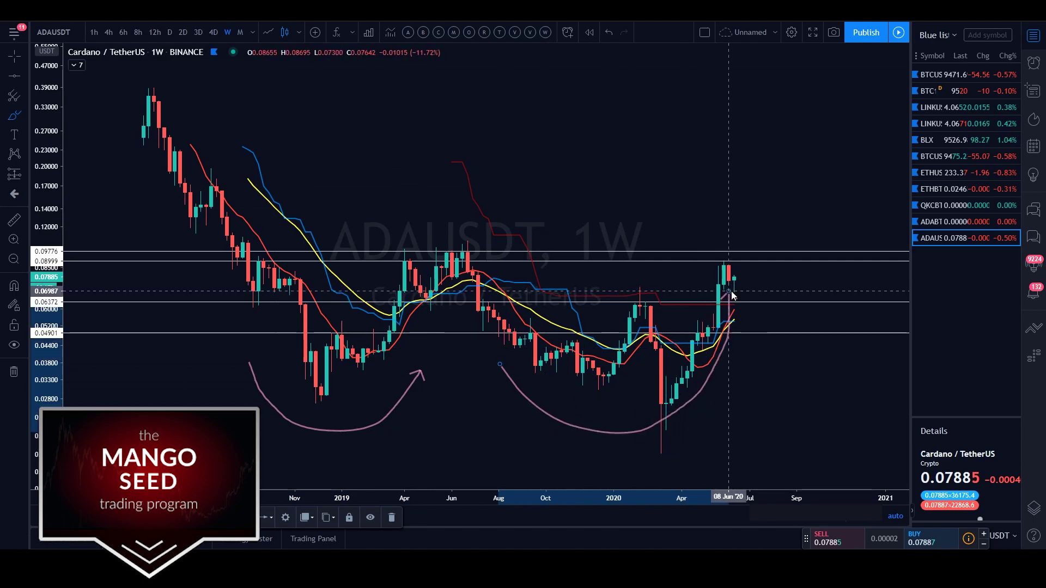
Switch the chart to the monthly timeframe and recolour the 0.09776 horizontal line yellow.
click(240, 32)
scroll(722, 417, up, 2)
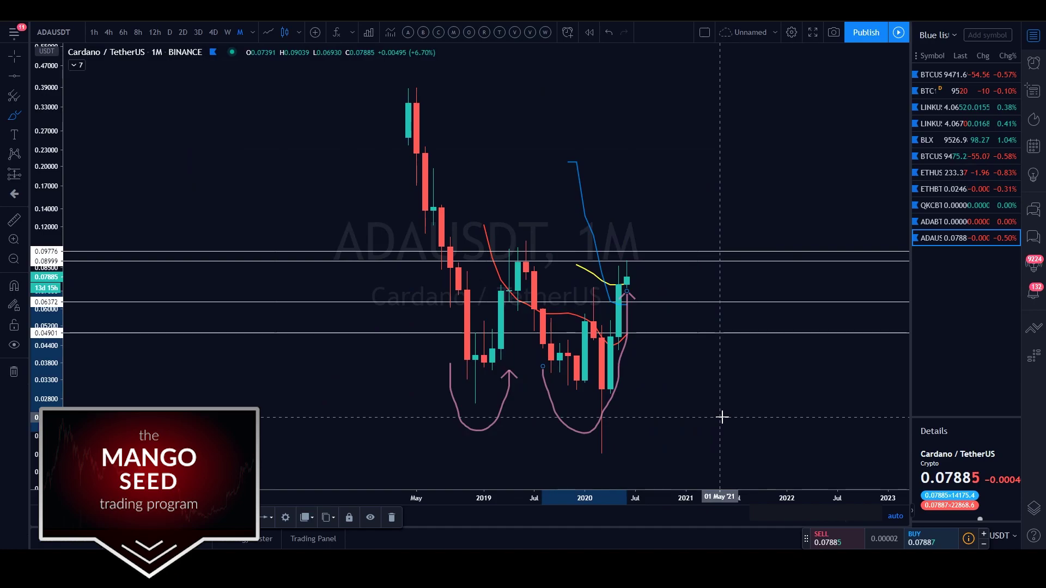
click(669, 251)
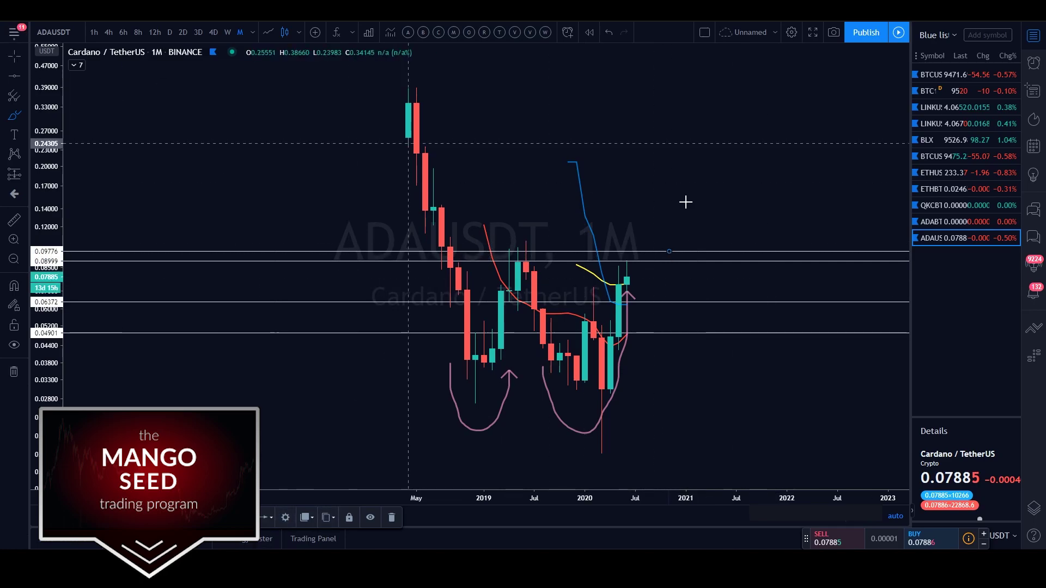
click(634, 252)
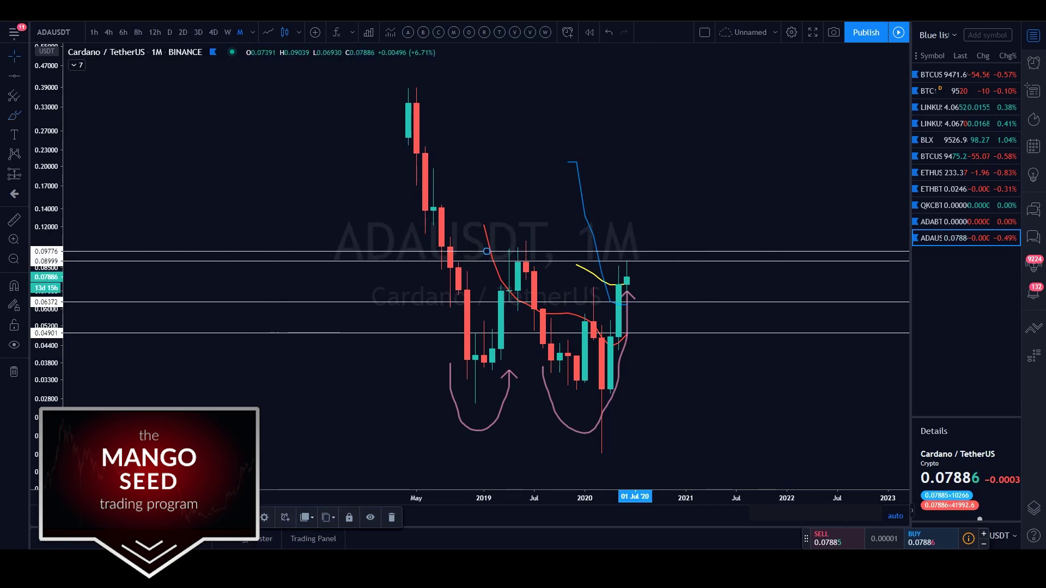
click(228, 451)
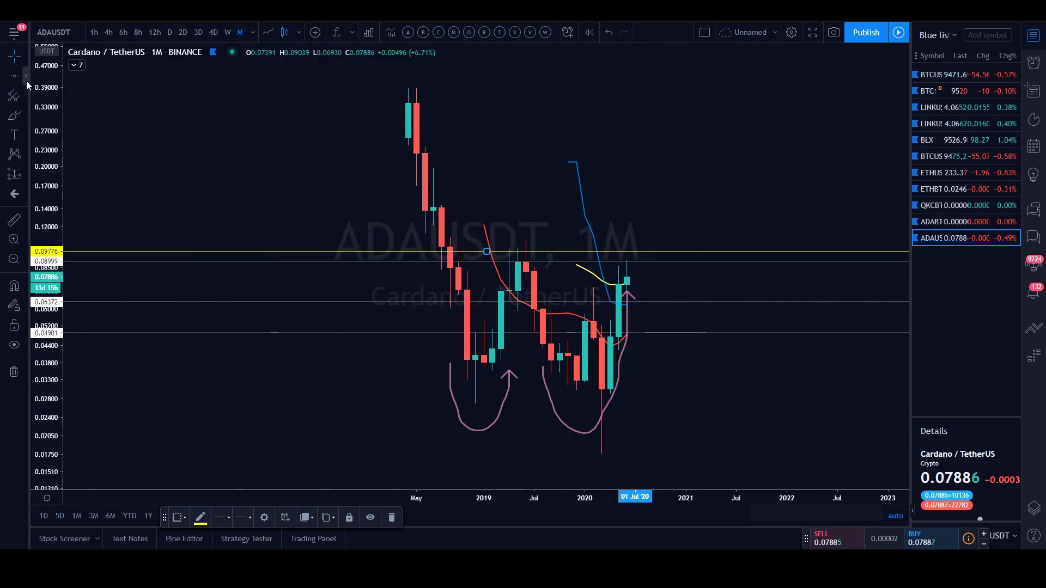
Draw a vertical trend line from the December 2018 low up to the yellow line, and move it above that line at June 2020.
click(27, 80)
click(68, 82)
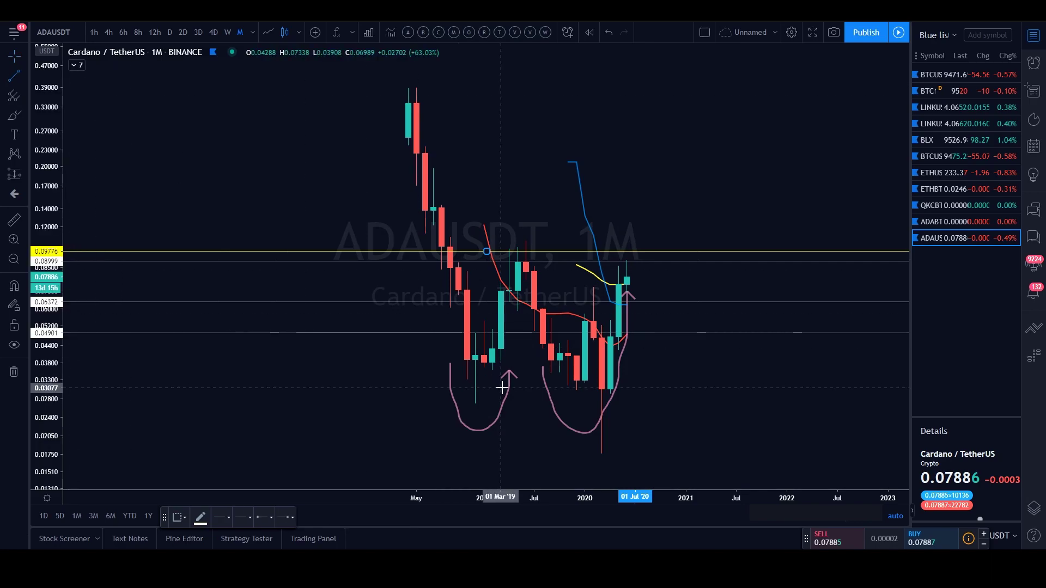
click(475, 407)
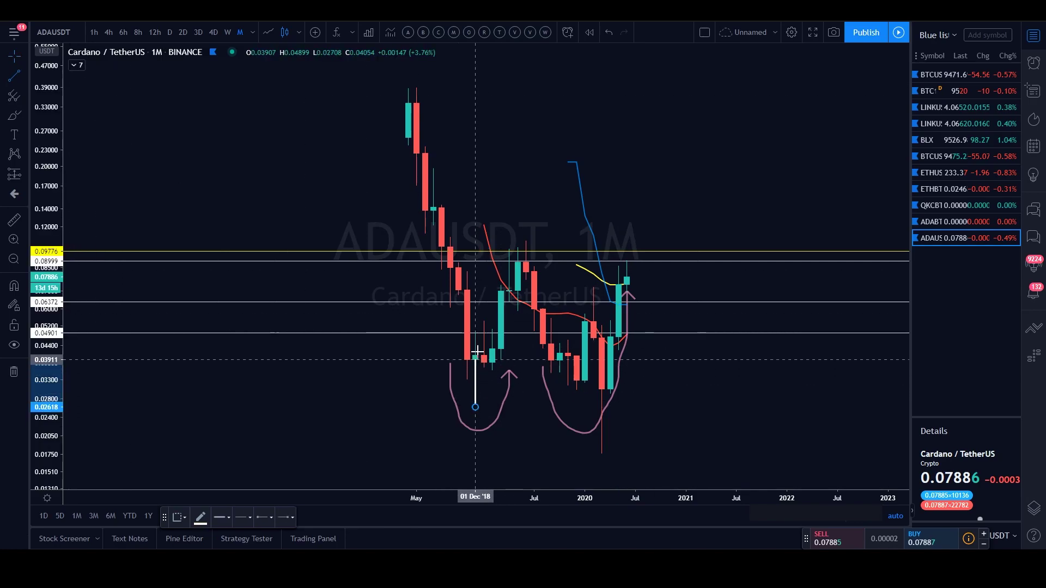
click(474, 252)
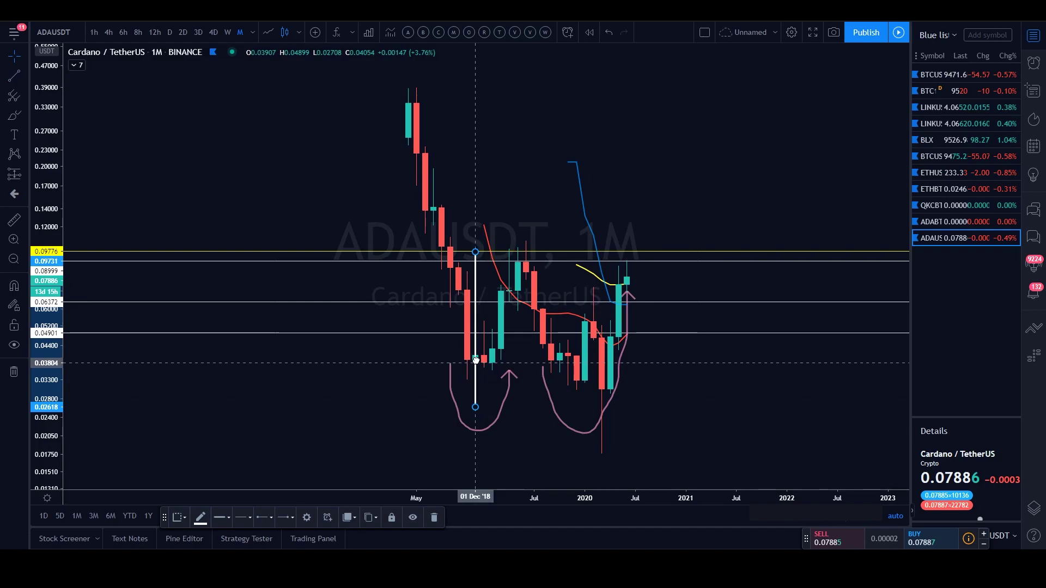
mouse_move(475, 359)
mouse_down()
mouse_move(619, 280)
mouse_move(621, 226)
mouse_move(627, 236)
mouse_up()
click(677, 227)
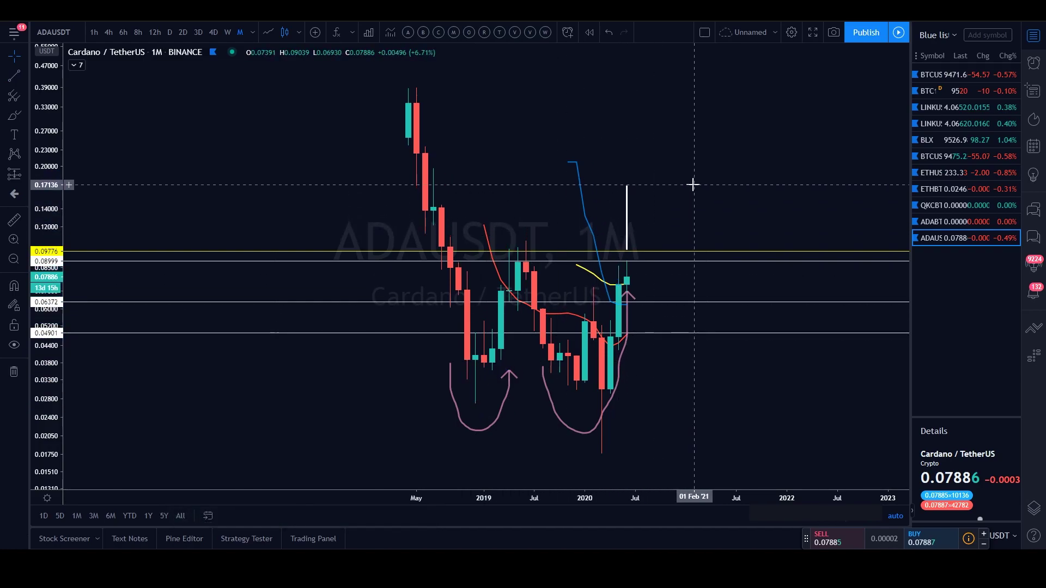
Place a horizontal ray at about 0.17057, level with the upper end of the vertical trend line.
click(25, 78)
click(49, 164)
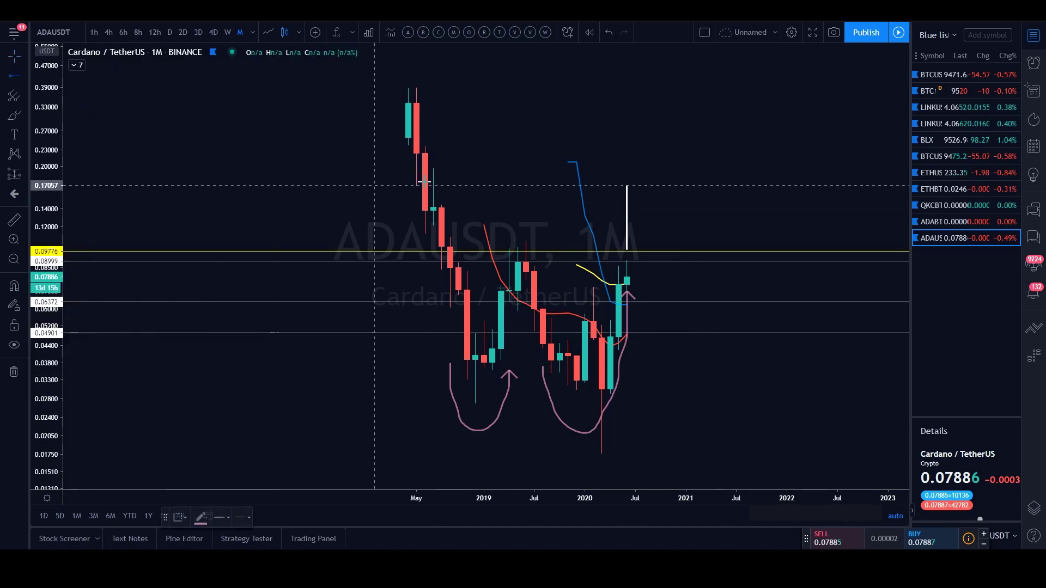
click(358, 186)
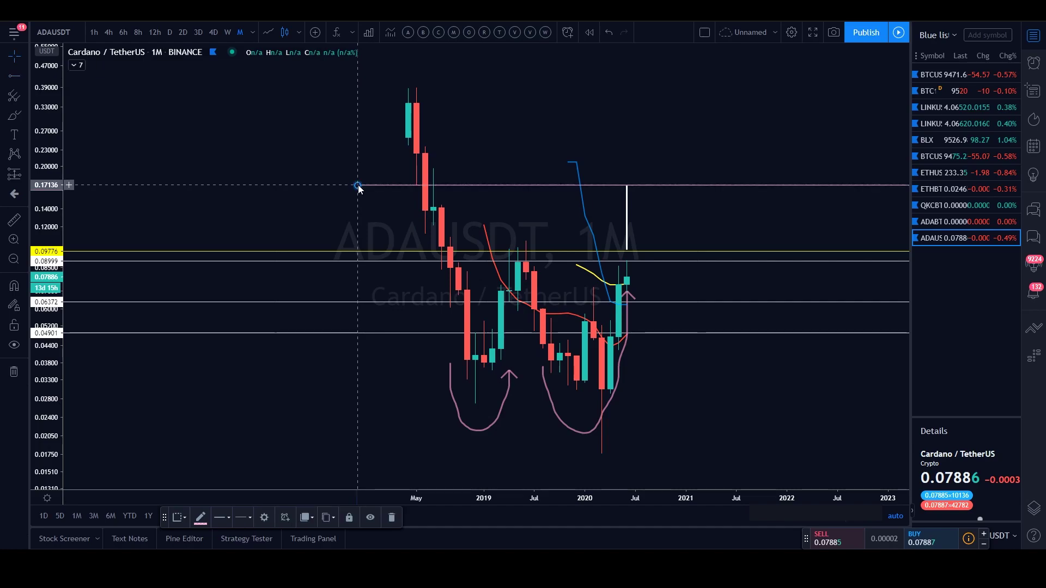
Measure the price change from the yellow horizontal line up to the pink ray.
click(14, 219)
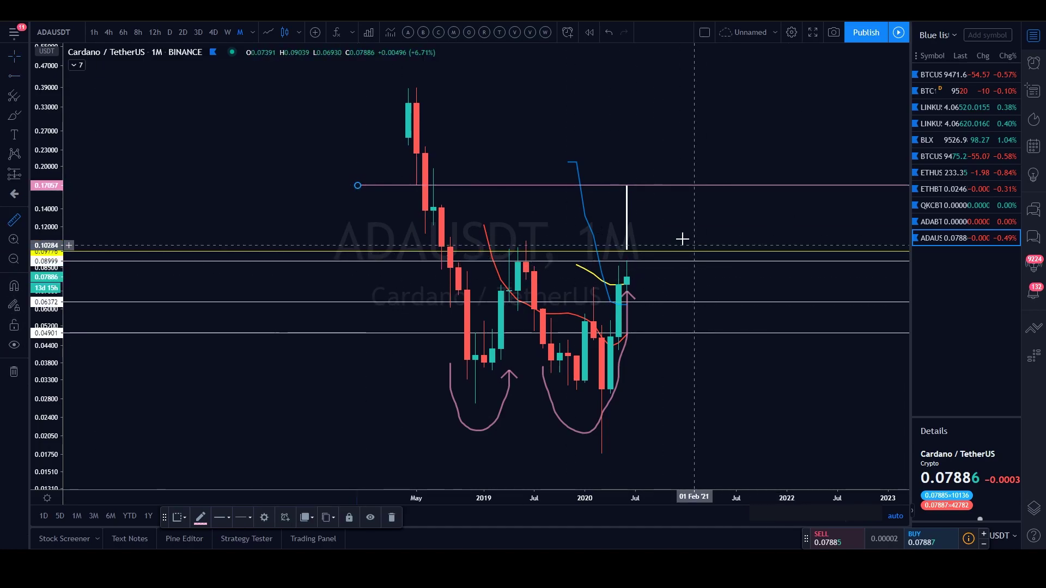
click(639, 250)
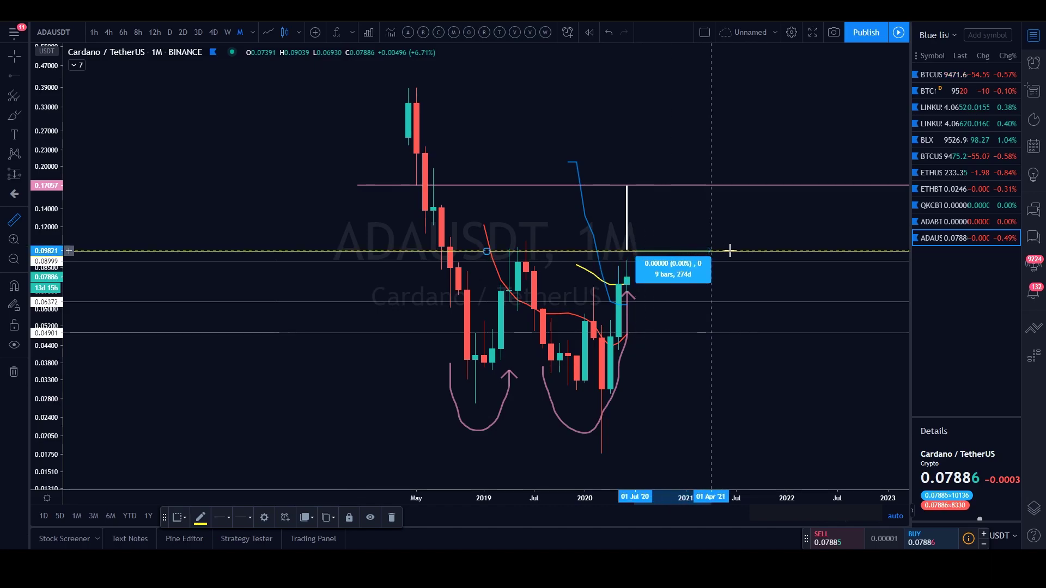
click(775, 185)
Delete the vertical trend line at June 2020 and the pink horizontal ray.
click(627, 222)
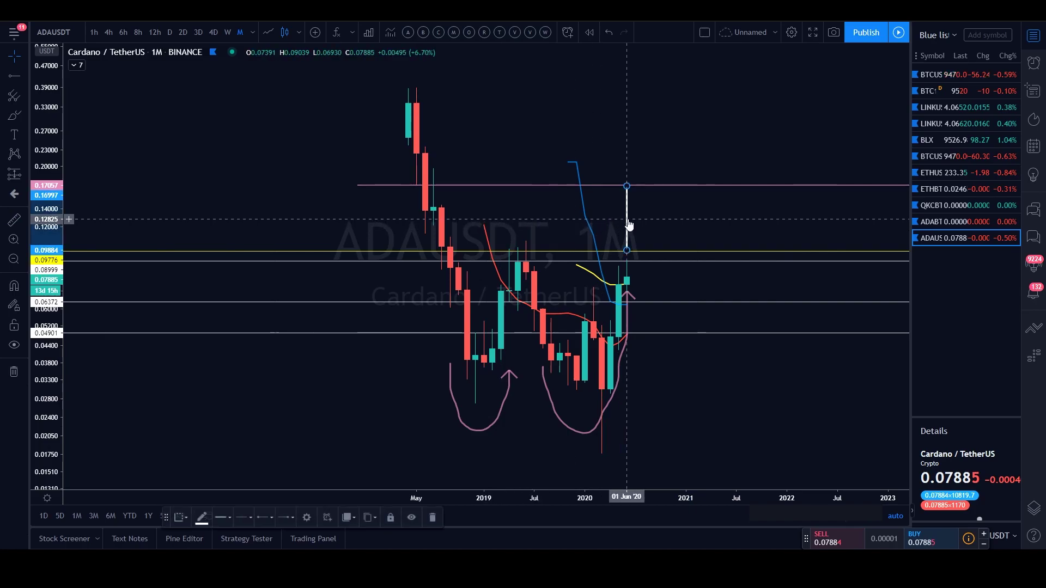
key(Delete)
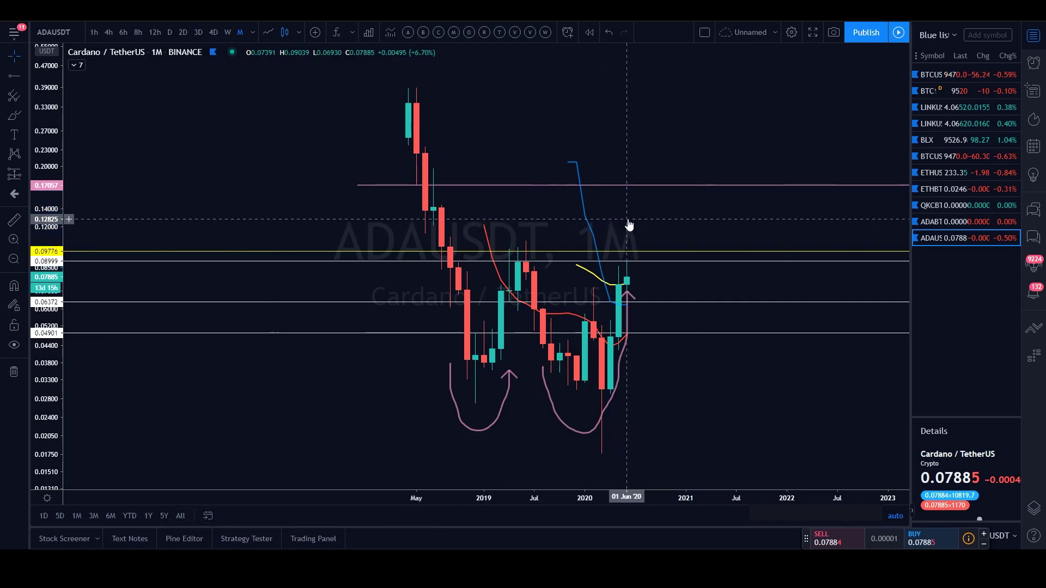
click(702, 187)
key(Delete)
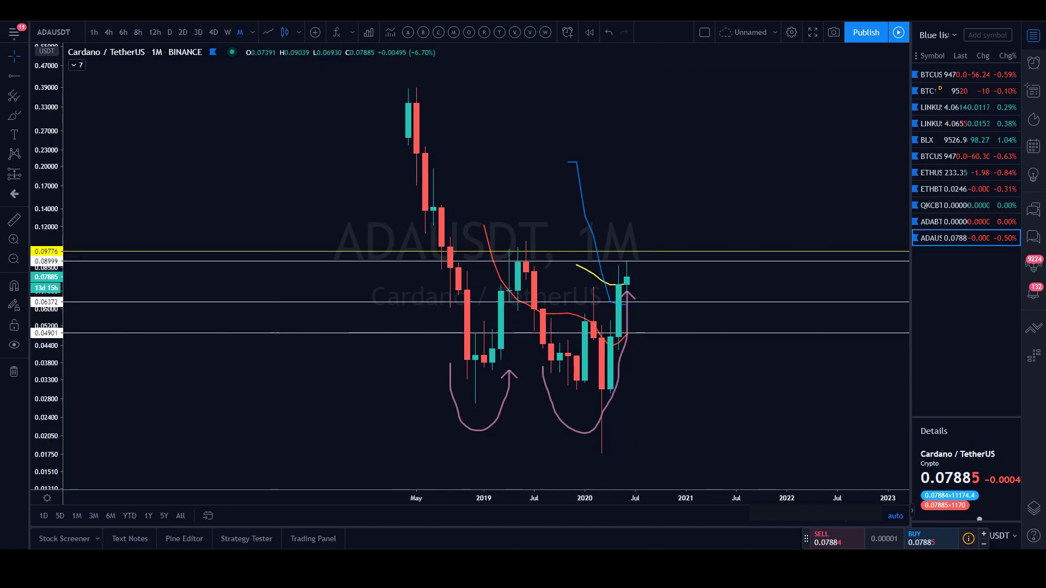
Delete the two freehand curved arrows that outline the double bottom below the candles.
click(505, 405)
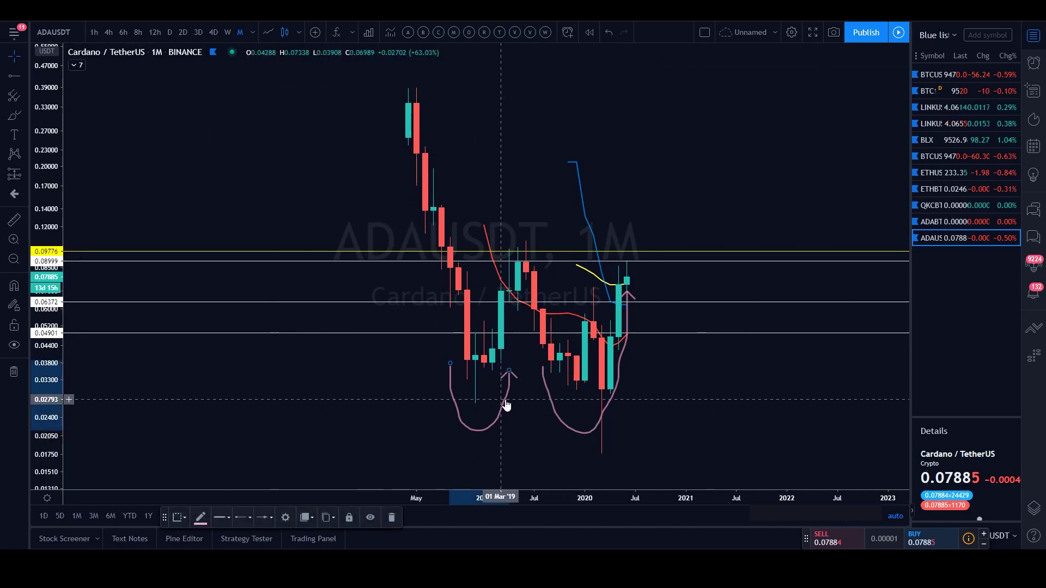
key(Delete)
click(551, 407)
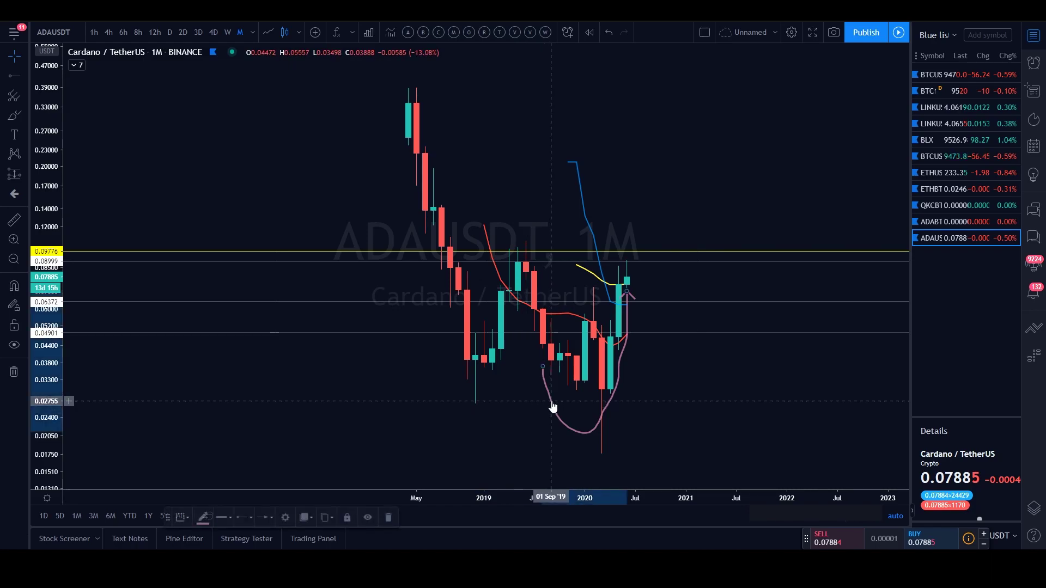
key(Delete)
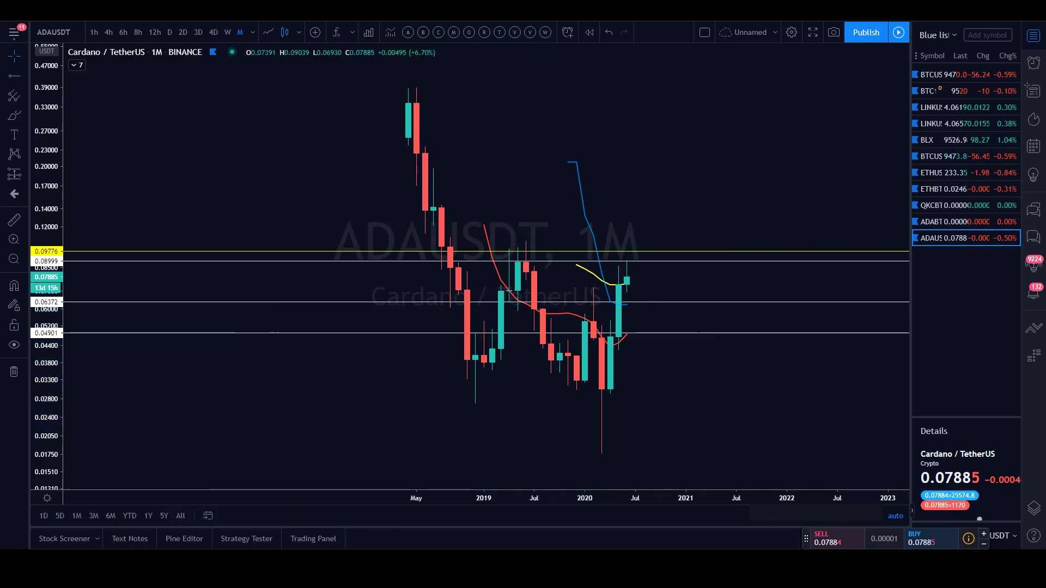
Review the price history on the weekly timeframe, and switch to the daily timeframe to examine the moving averages around the June 2020 candles.
click(224, 35)
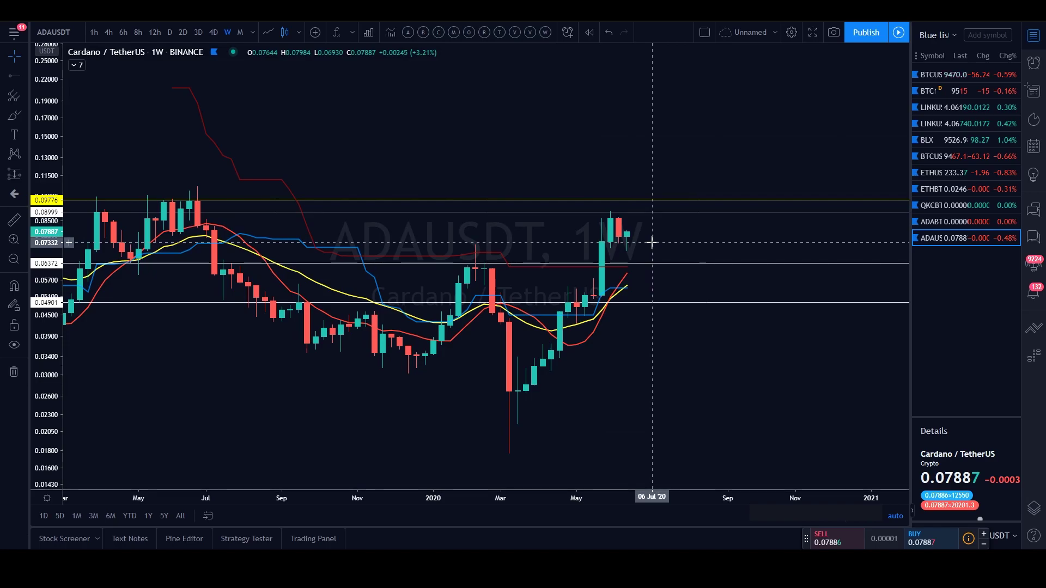
scroll(654, 240, down, 5)
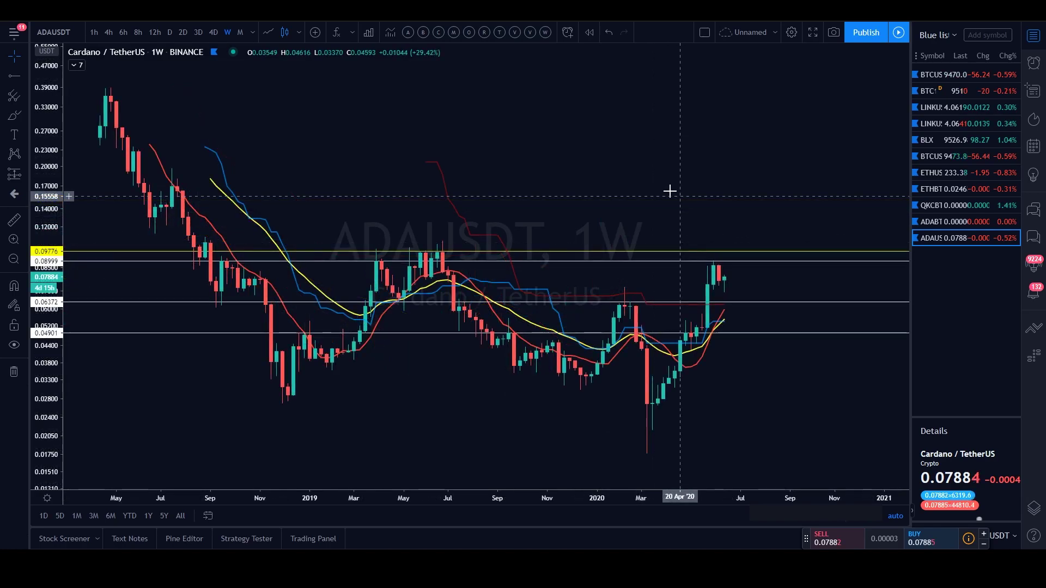
click(170, 33)
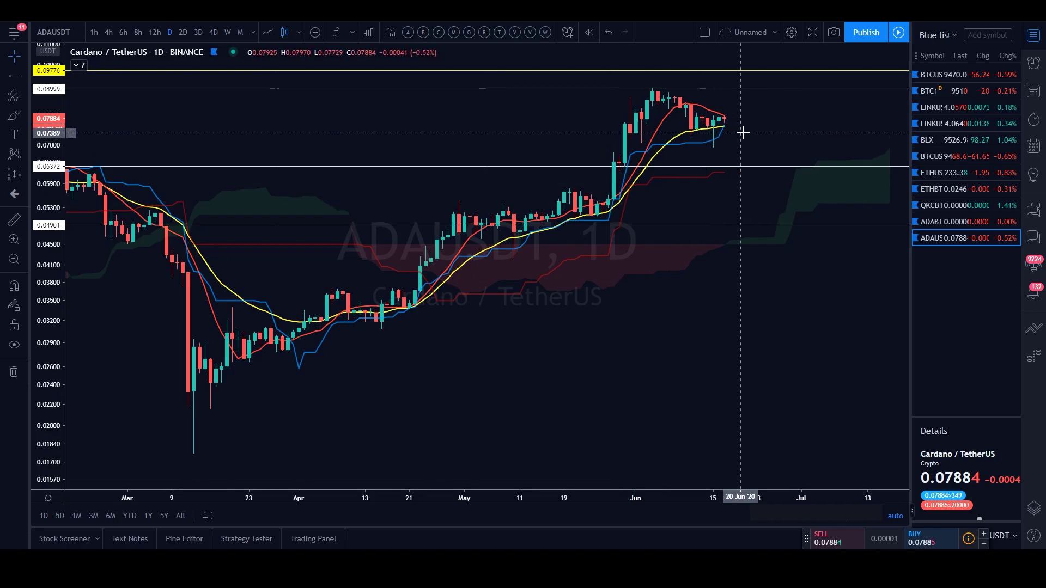
scroll(632, 128, up, 3)
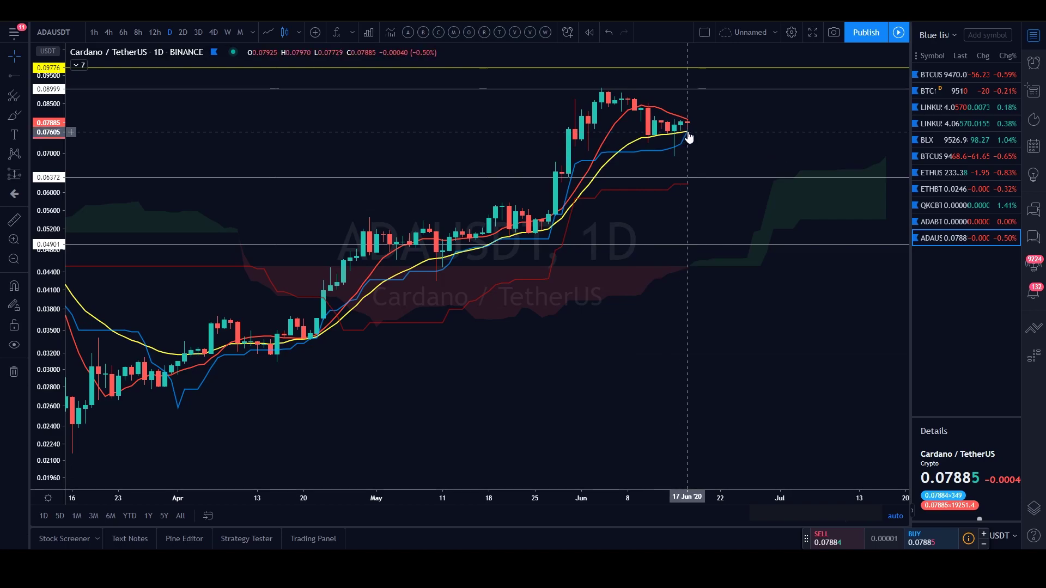
scroll(688, 136, up, 1)
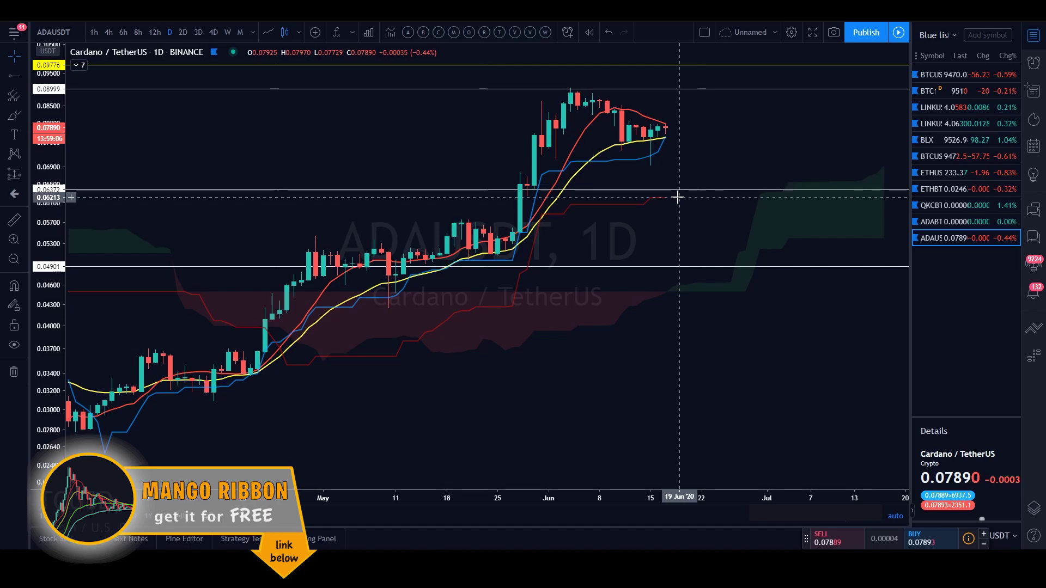
scroll(678, 198, down, 3)
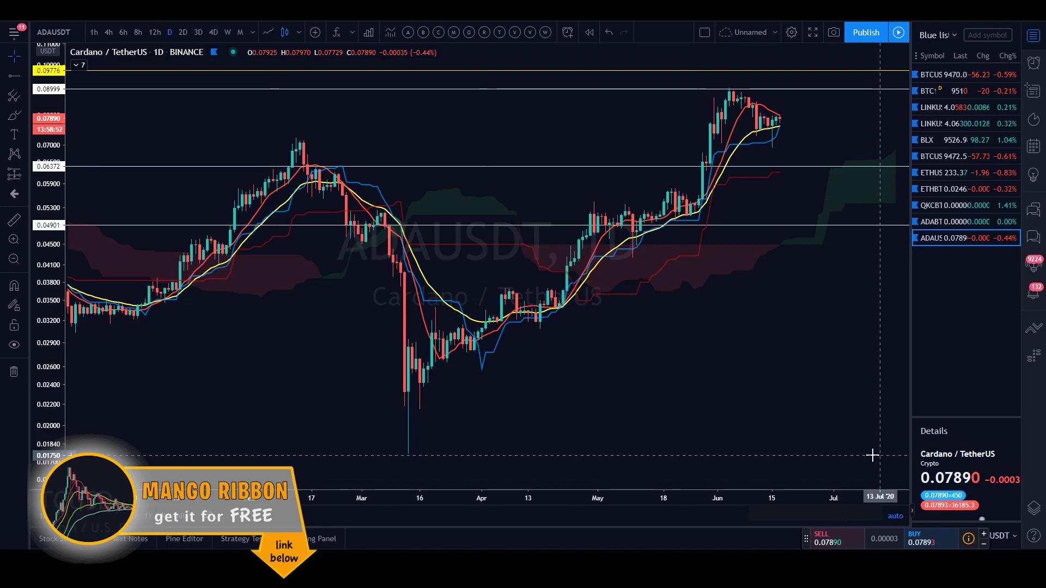
Measure the price drop from the mid-February 2020 high down to the March 2020 low.
drag(304, 350, 472, 365)
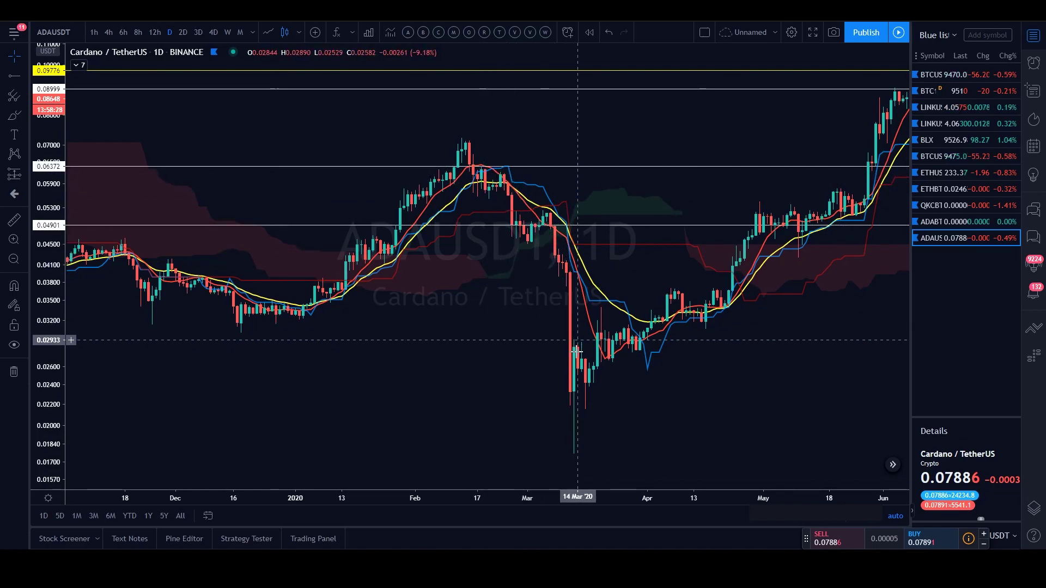
click(15, 219)
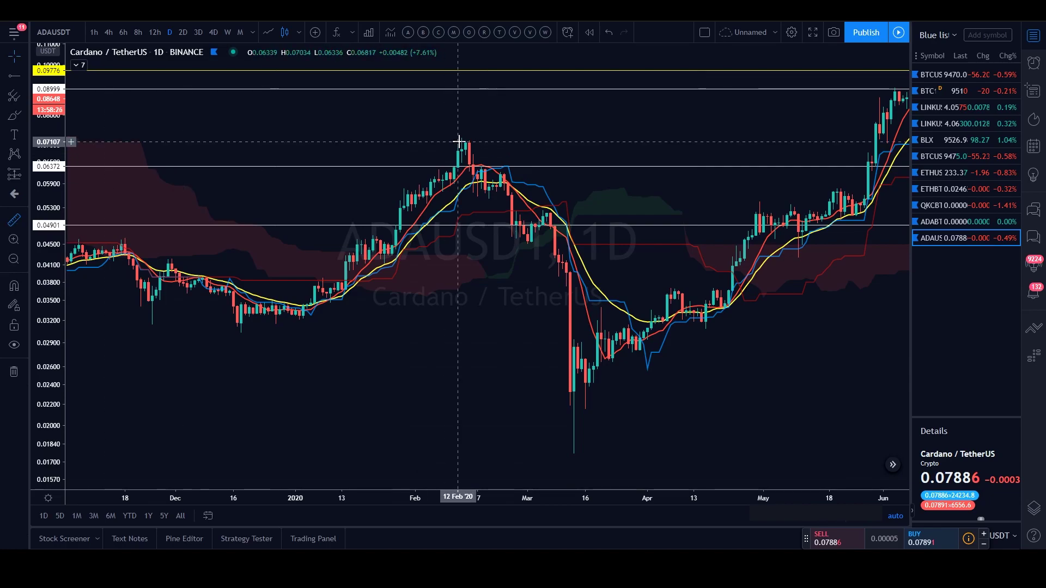
click(473, 143)
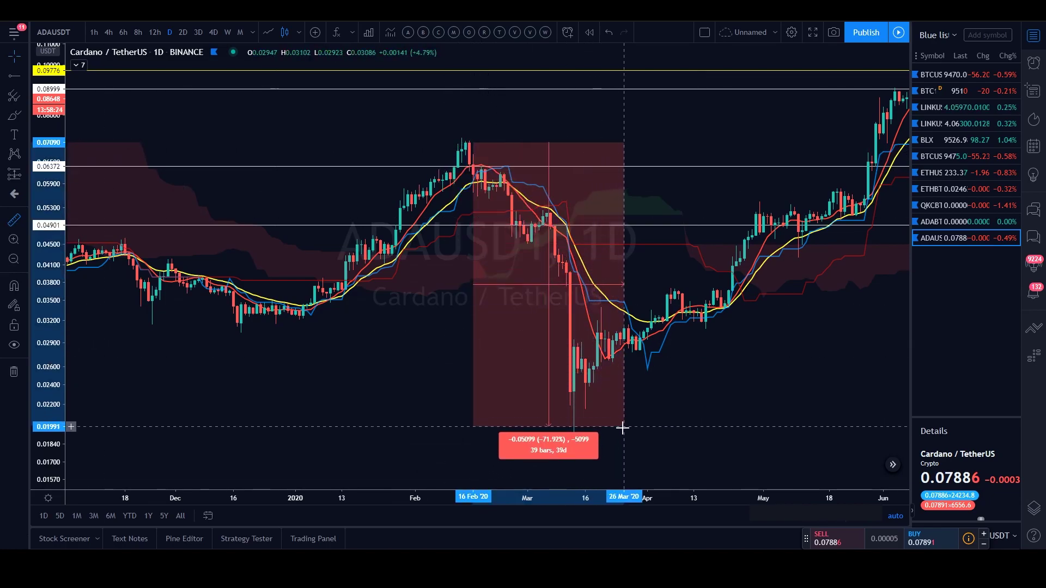
click(624, 452)
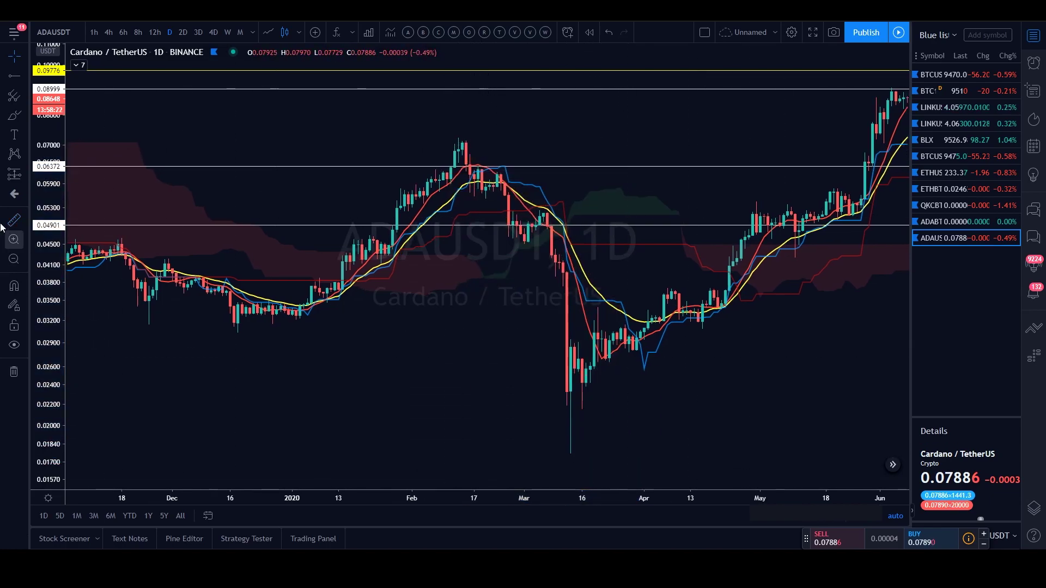
Measure the price drop from about 0.0598 on 19 February 2020 down to the March 2020 low.
click(14, 220)
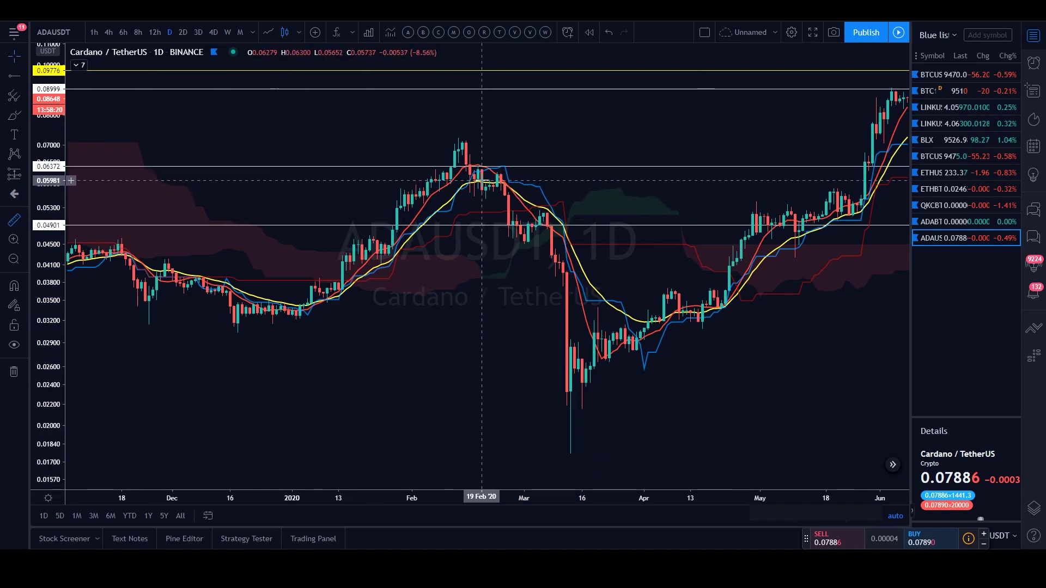
click(481, 180)
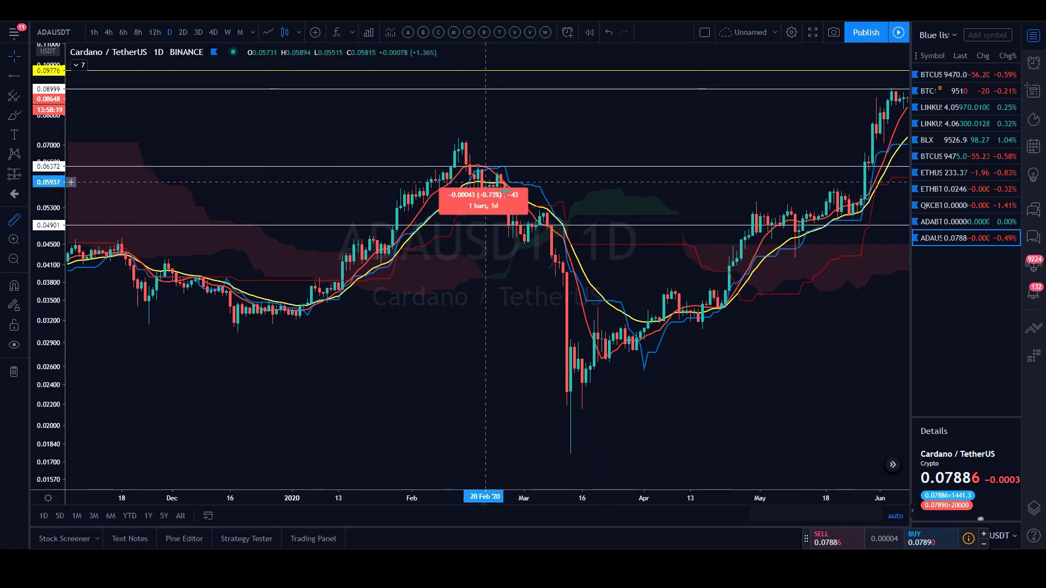
click(686, 451)
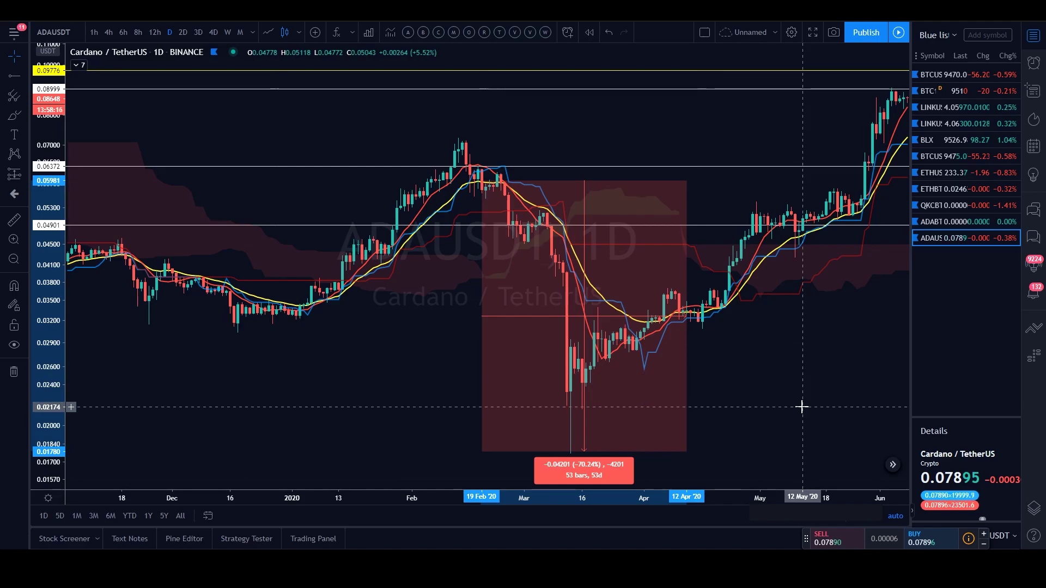
scroll(785, 408, down, 3)
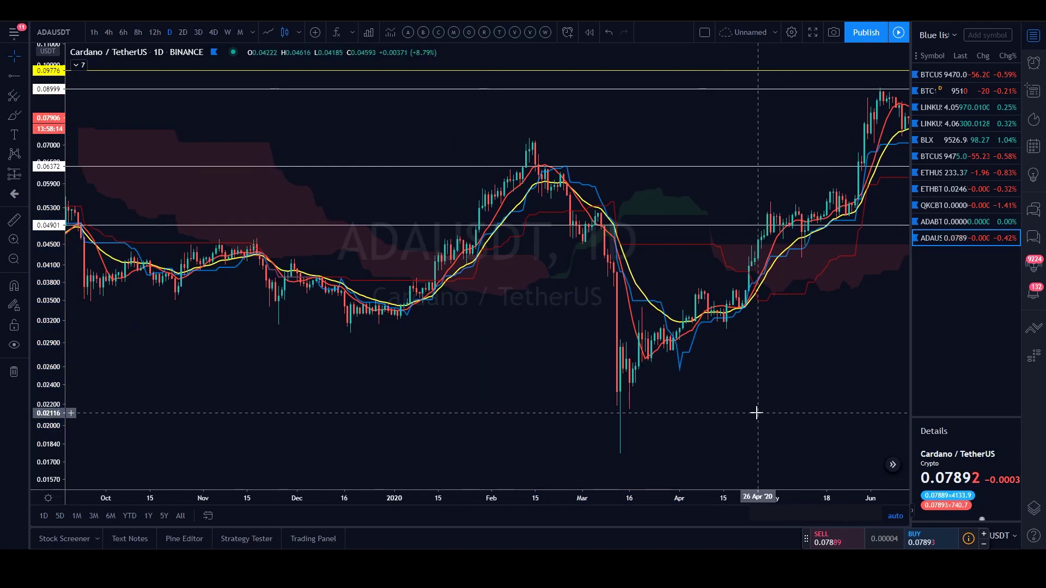
Switch the chart to the 4-hour timeframe and frame the June 2020 candles together with the cloud.
scroll(618, 430, up, 5)
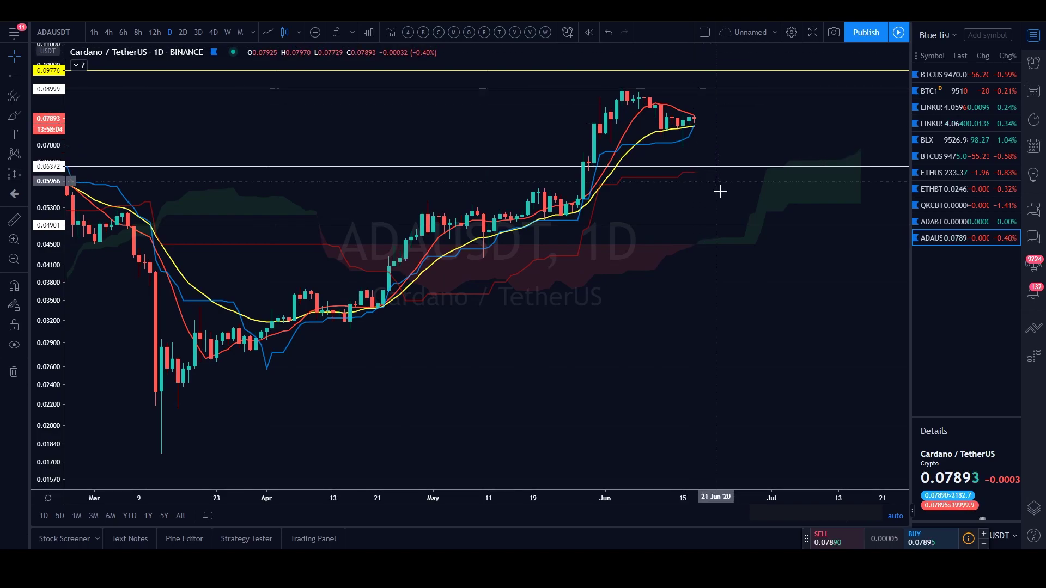
click(723, 225)
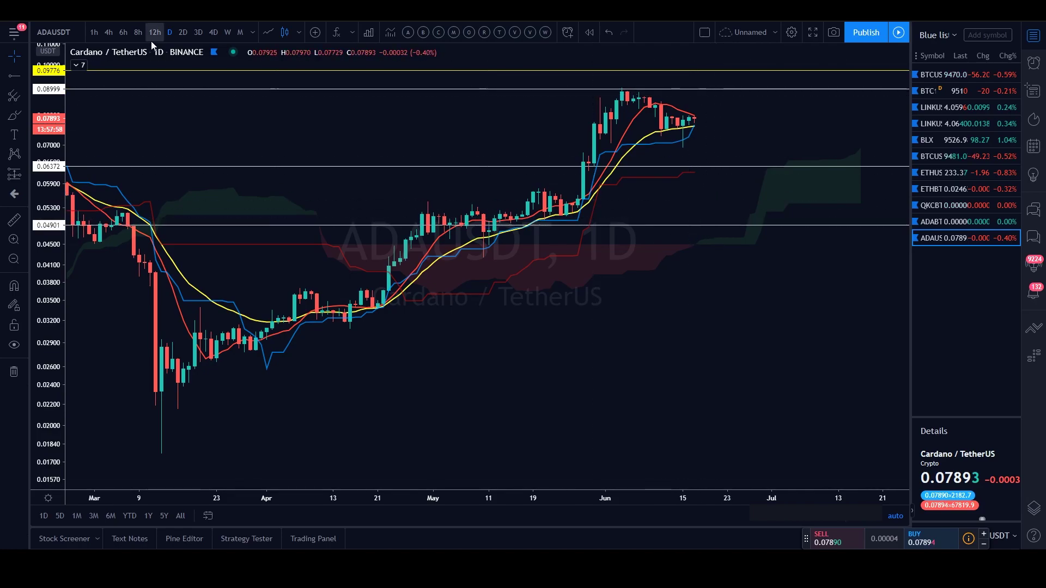
scroll(632, 271, up, 2)
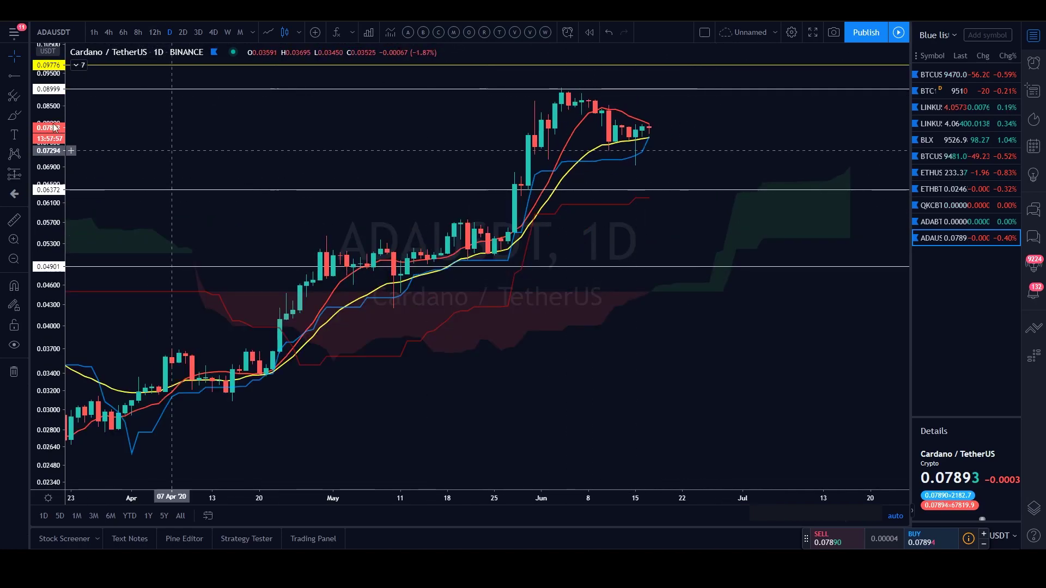
click(103, 34)
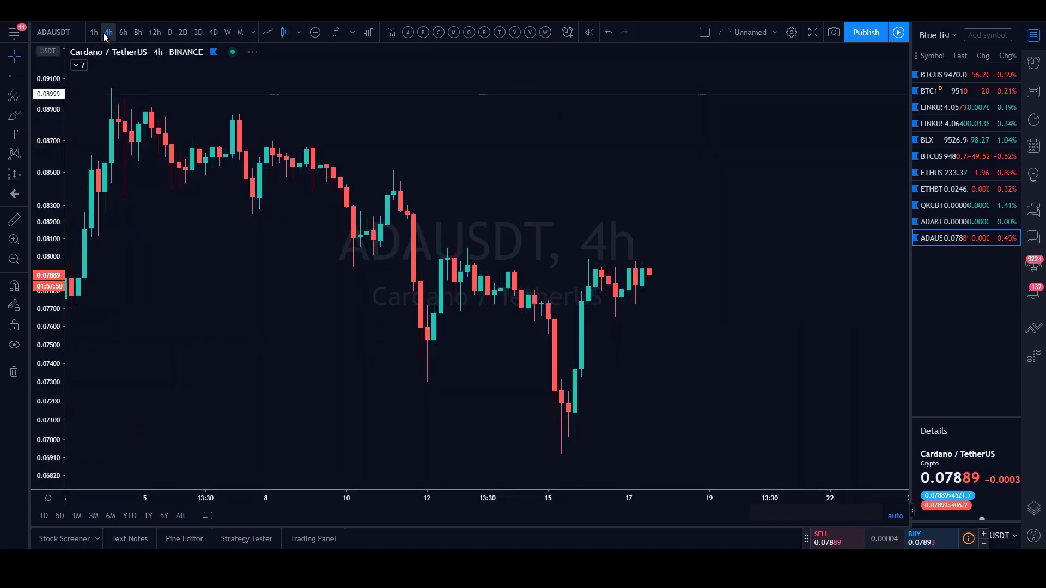
scroll(839, 243, down, 2)
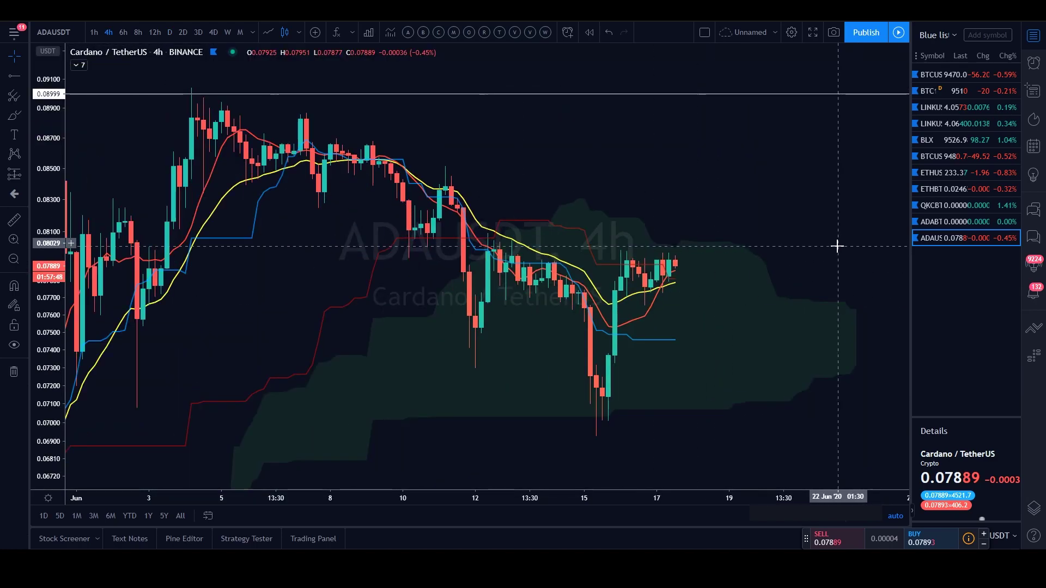
scroll(837, 246, up, 3)
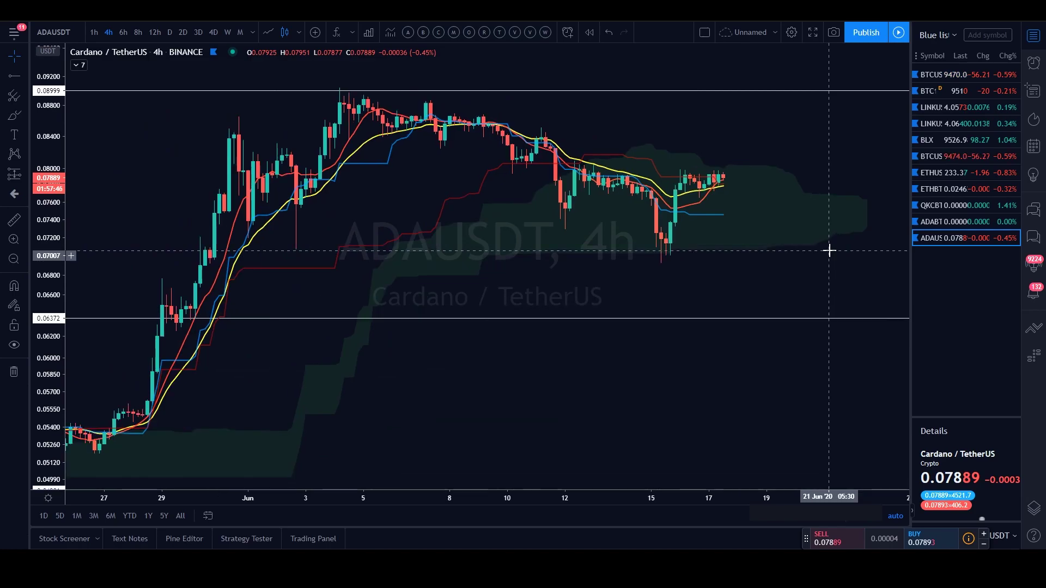
scroll(829, 250, up, 1)
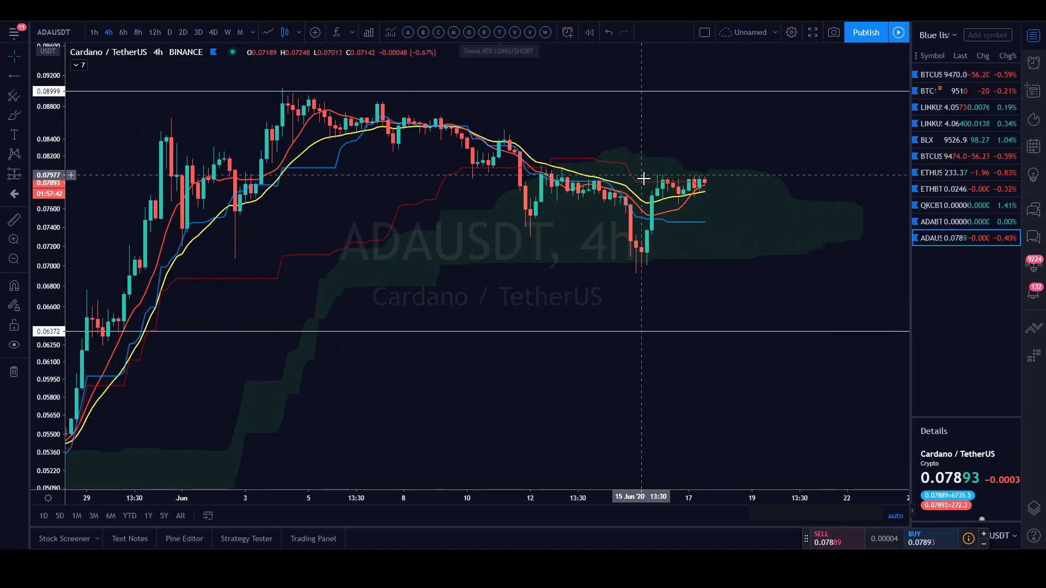
scroll(677, 236, up, 2)
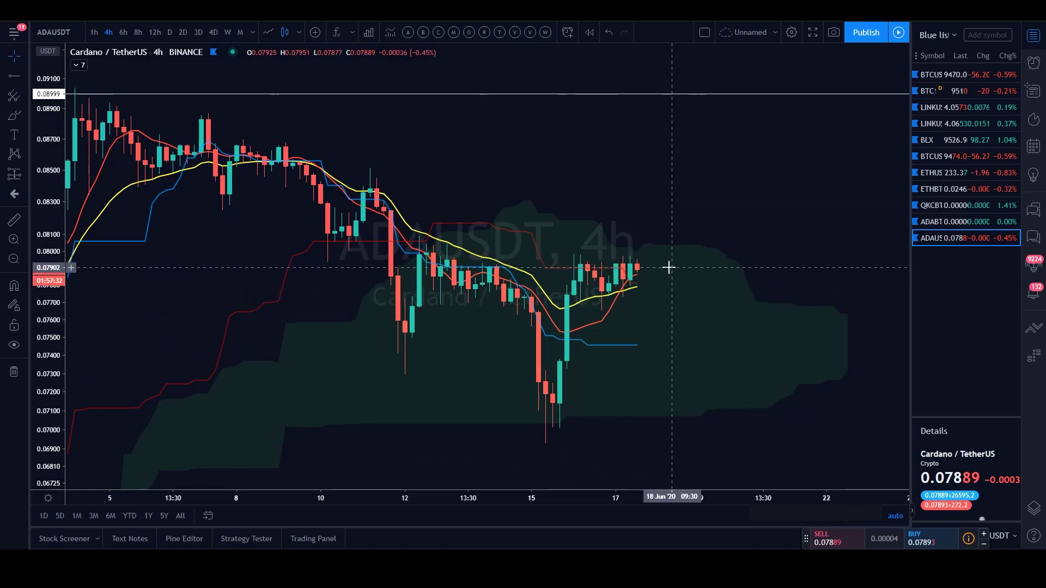
Sketch the 15 June rally and the triangular consolidation after it with the Brush tool, and undo the sketch.
click(18, 119)
mouse_move(553, 409)
mouse_down()
mouse_move(568, 268)
mouse_move(583, 257)
mouse_move(654, 257)
mouse_move(622, 284)
mouse_move(575, 297)
mouse_up()
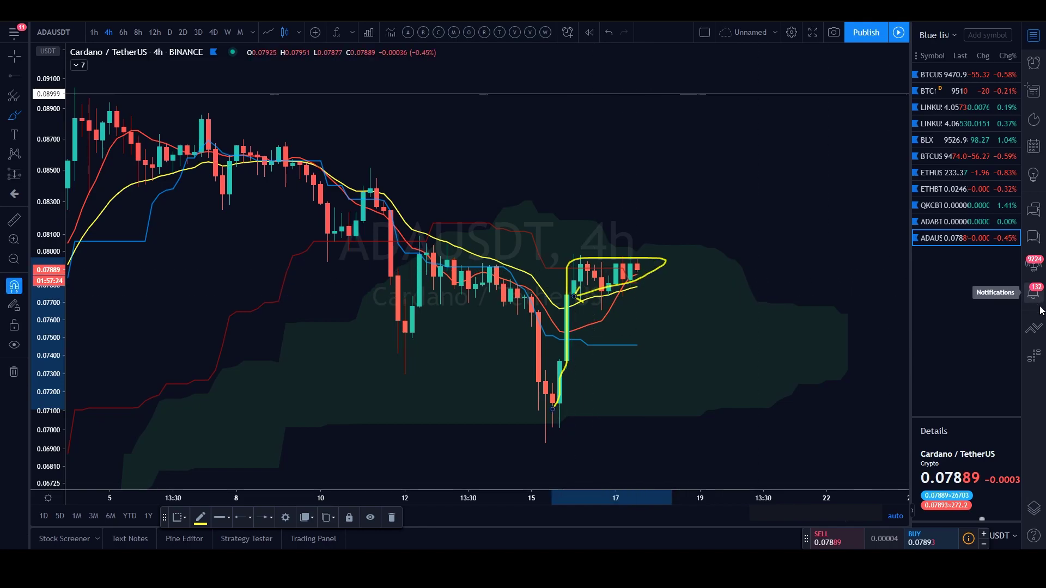
key(ctrl+z)
Draw two descending trend lines around the June decline, from about 0.08898 to 0.07443 along the highs and from 0.08174 to 0.06637 along the lows.
scroll(653, 206, down, 3)
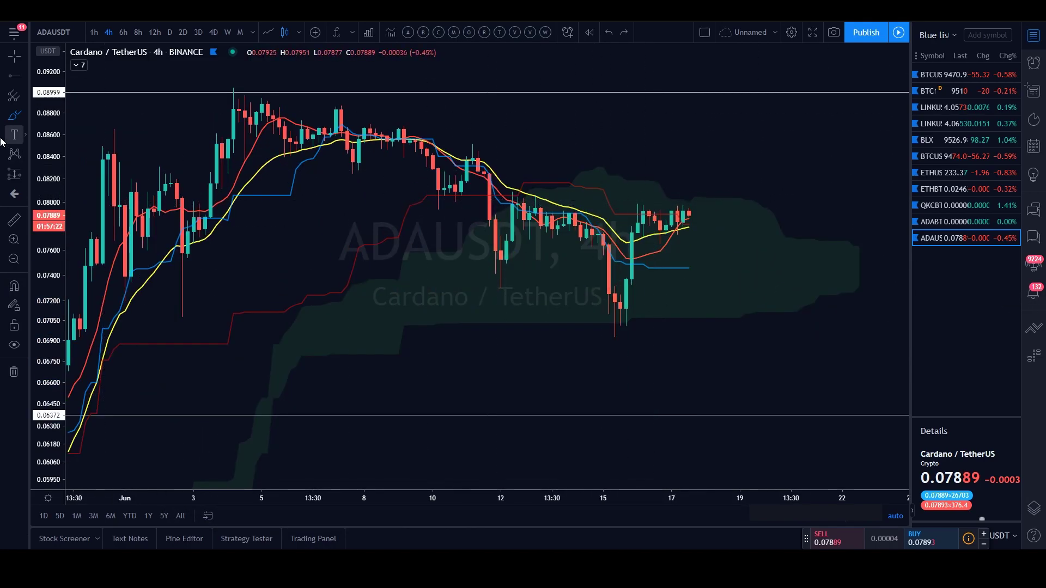
click(25, 77)
click(70, 77)
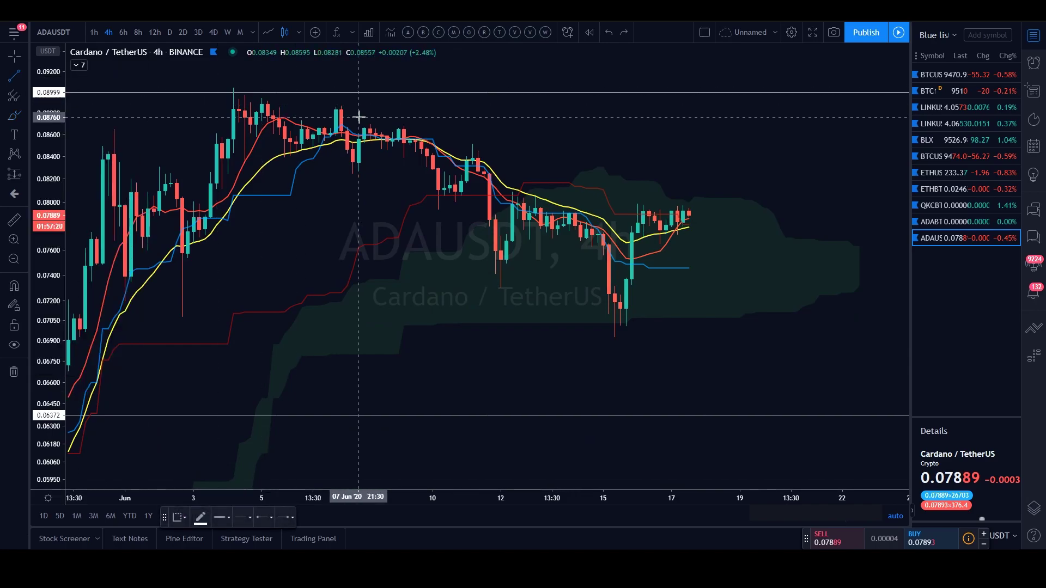
click(341, 102)
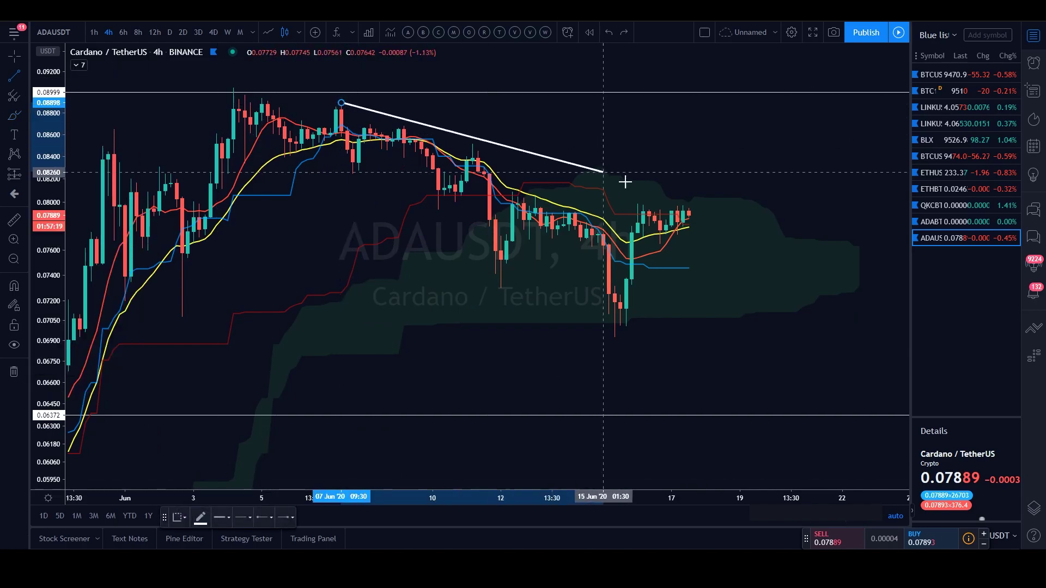
click(750, 269)
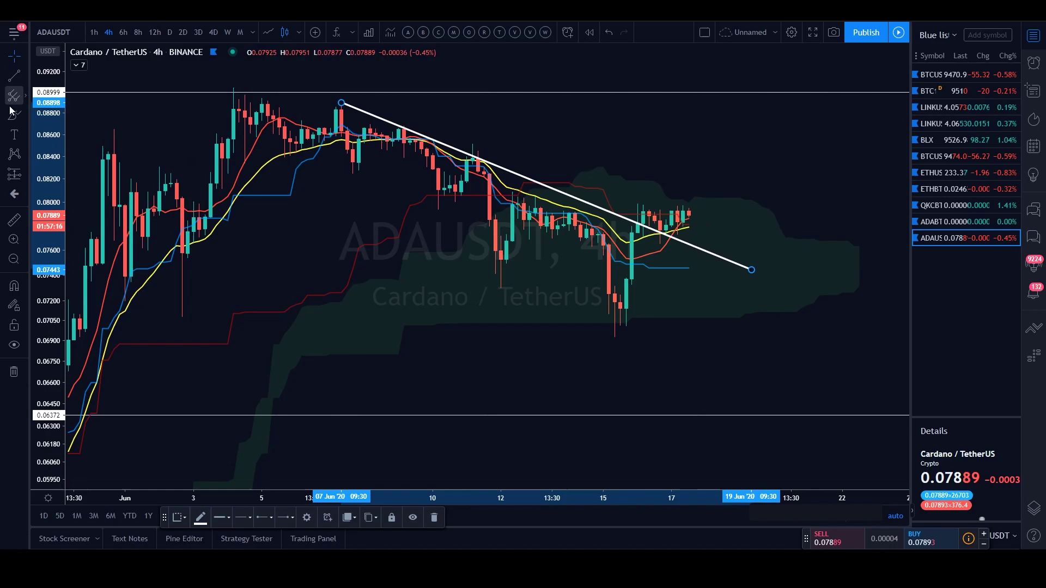
click(353, 182)
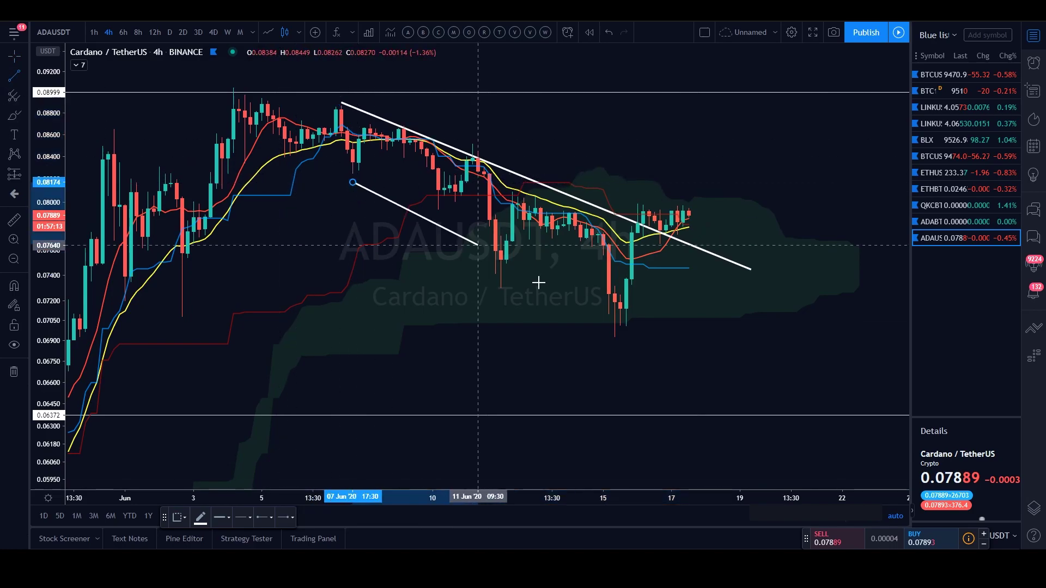
click(717, 376)
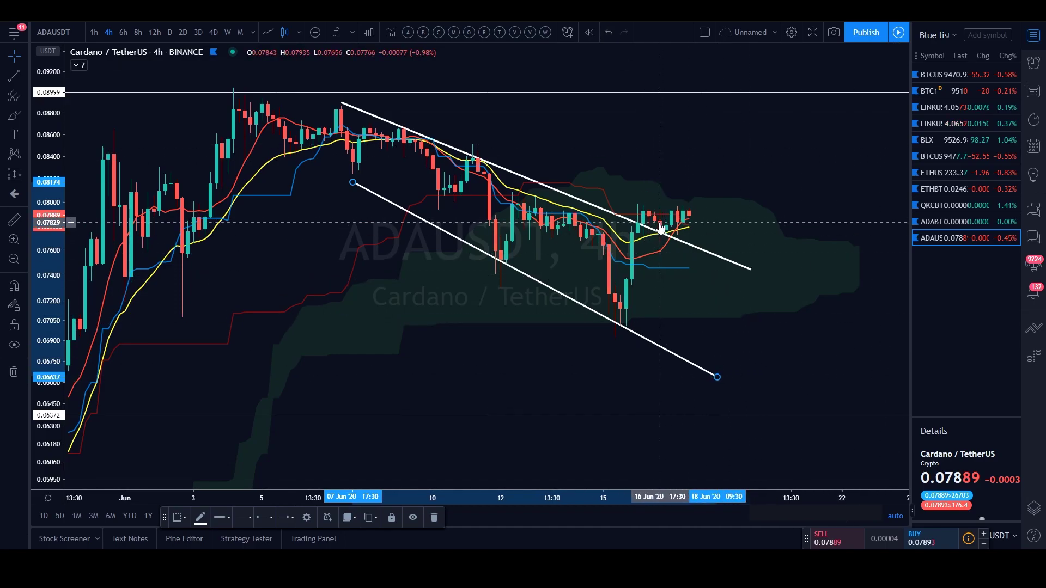
Place a horizontal ray at about 0.07996, starting at 9 June 2020, just above the latest candles.
scroll(659, 230, up, 2)
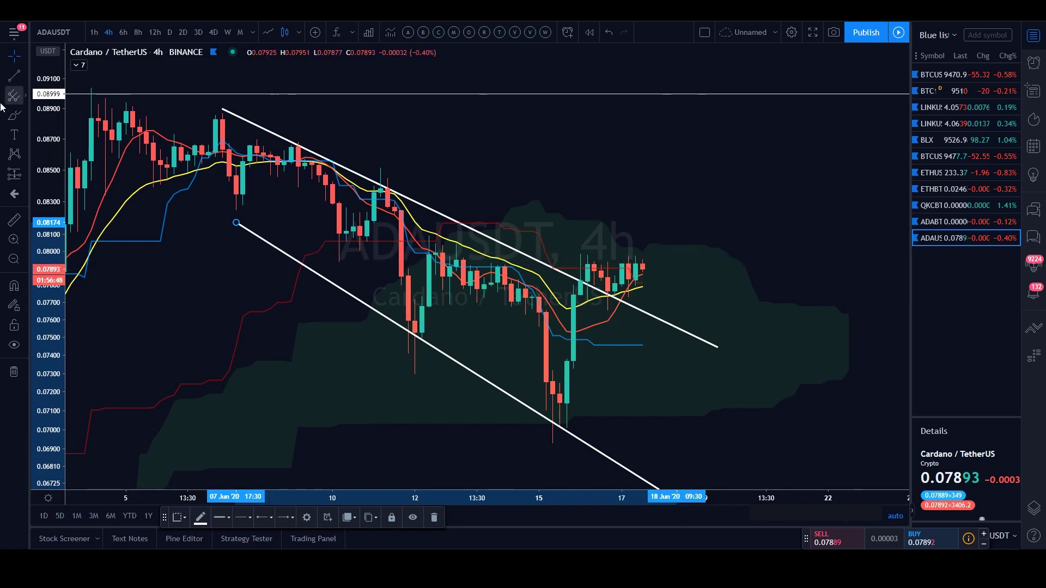
click(24, 76)
click(39, 193)
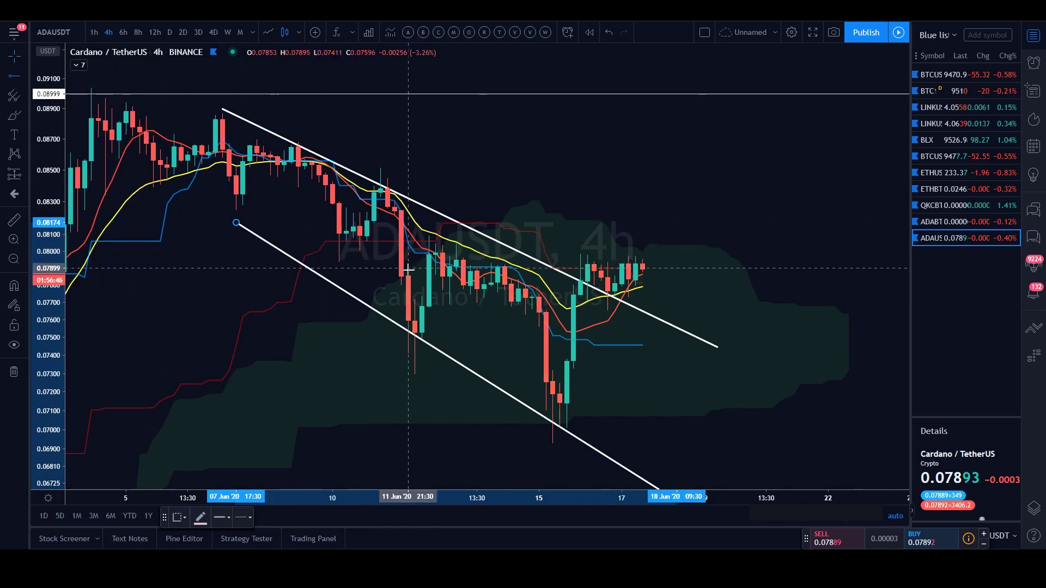
click(325, 252)
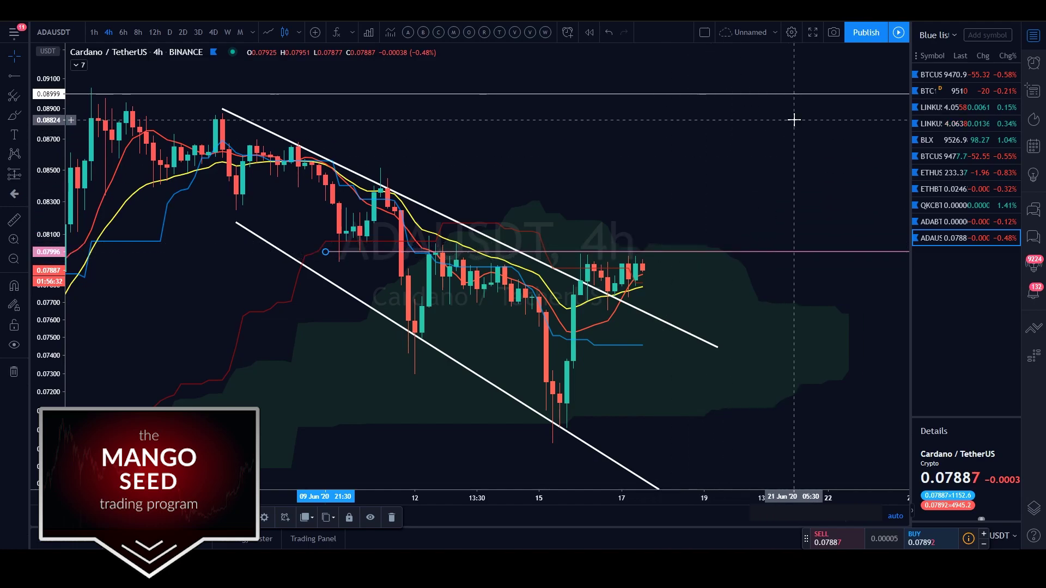
Switch the chart to the 1-hour timeframe, frame the June 16-17 consolidation, and show volume bars instead of the moving averages and cloud.
click(93, 33)
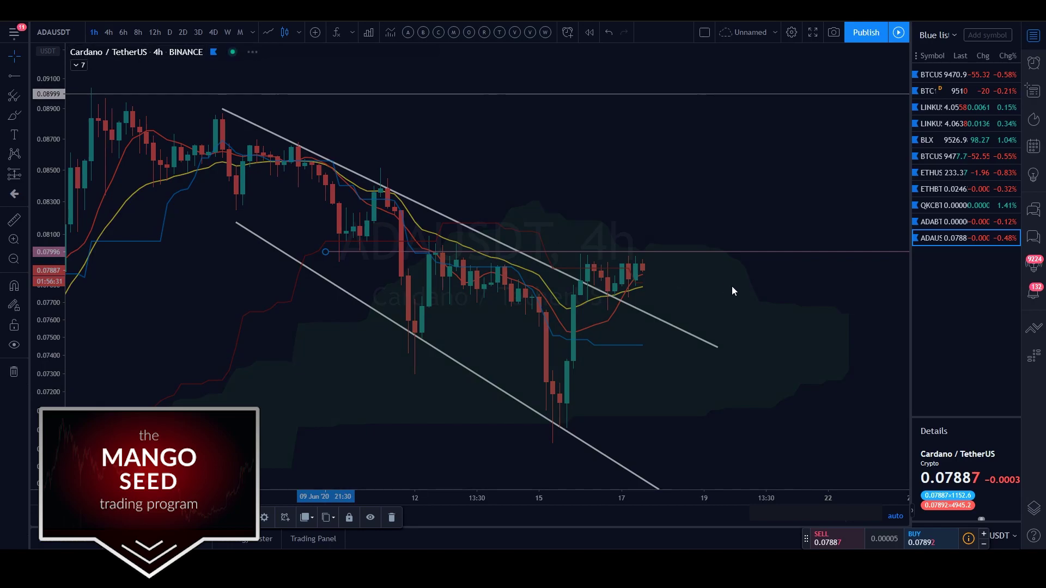
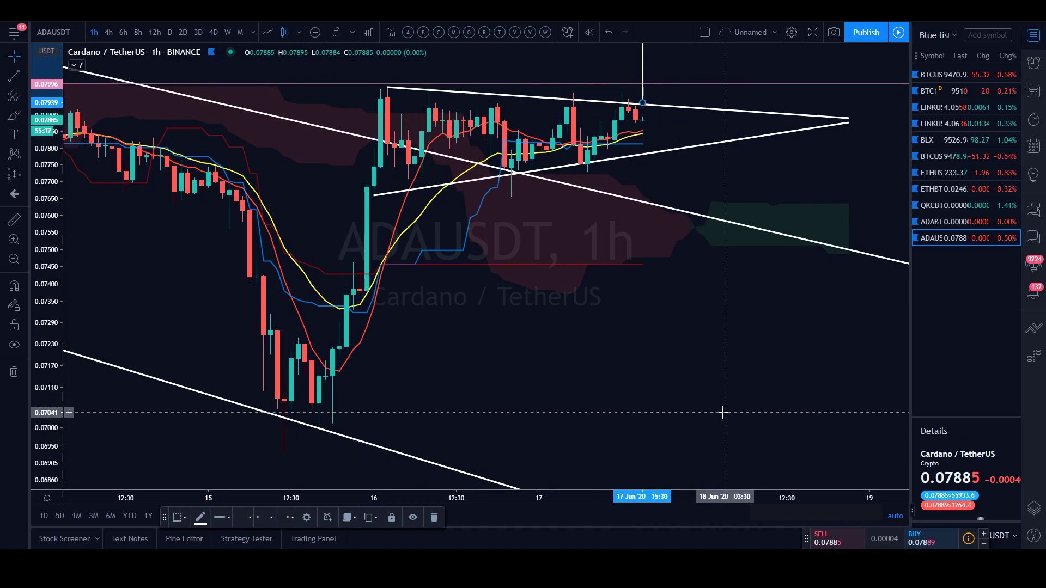
scroll(723, 413, up, 1)
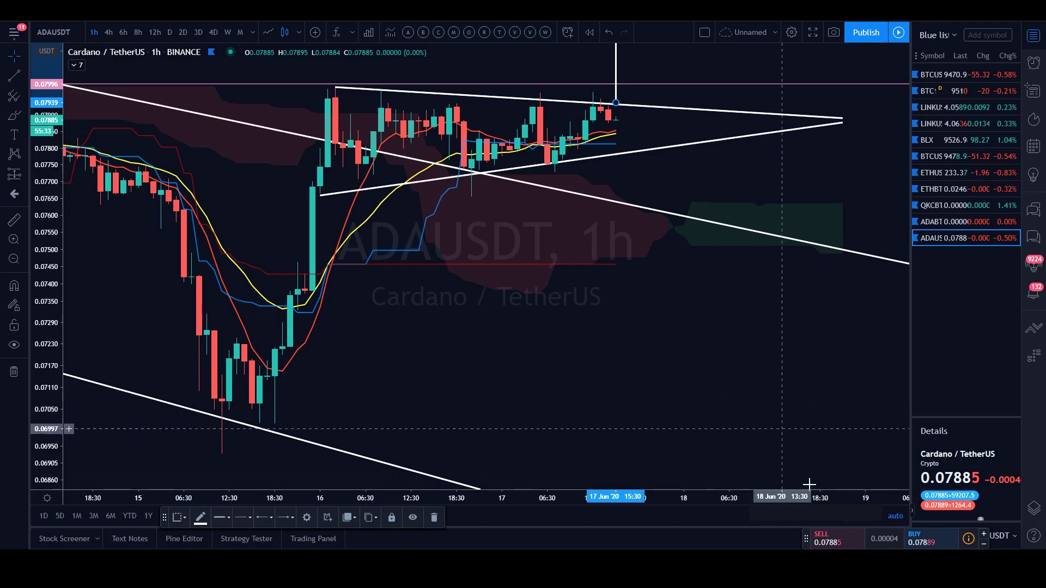
scroll(744, 398, down, 5)
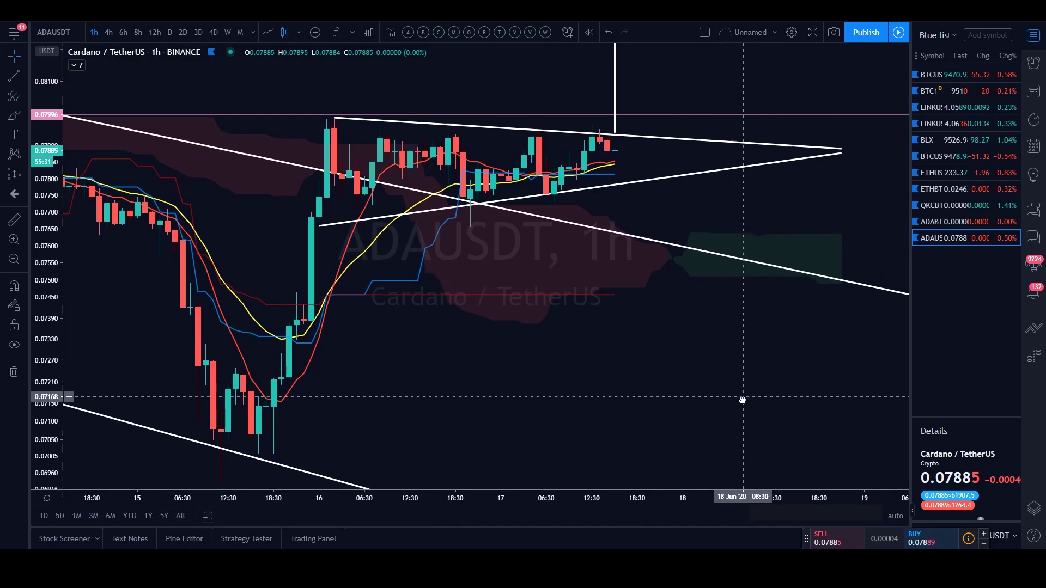
drag(688, 424, 626, 425)
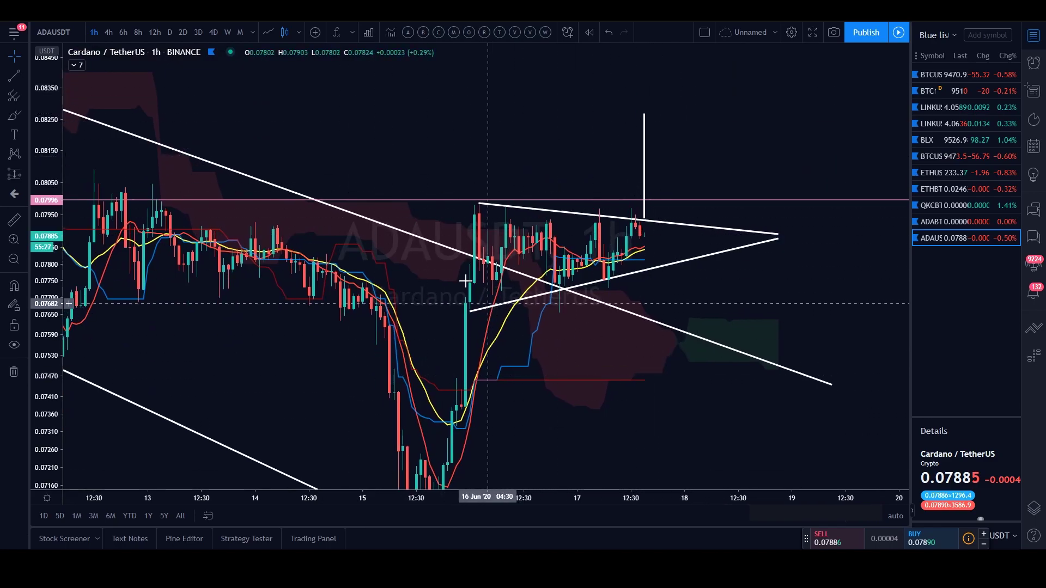
click(513, 33)
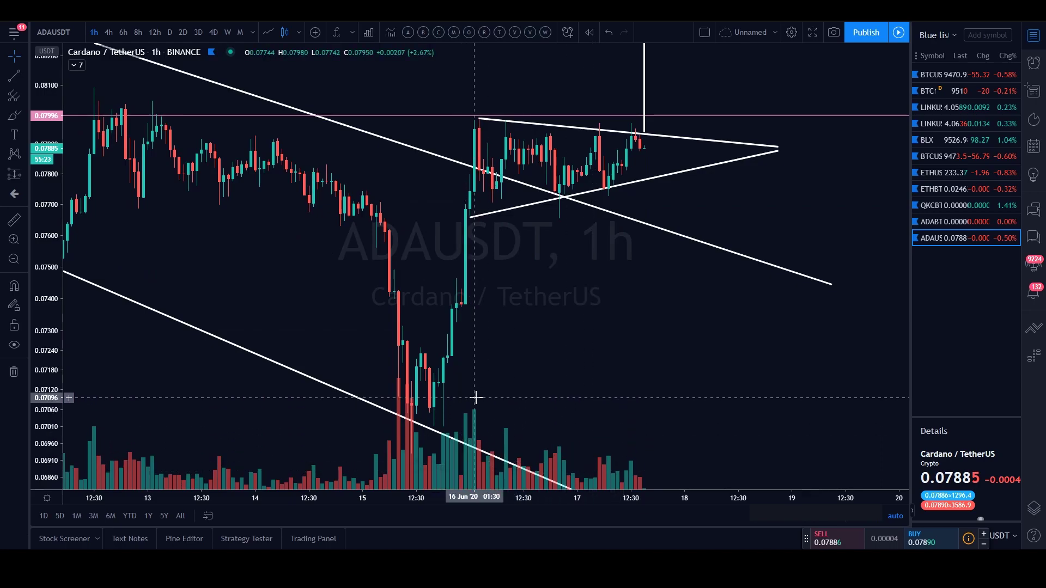
Sketch a downward-sloping Brush arrow over the 16-17 June volume bars and a short down arrow beside them, deleting each sketch.
click(14, 115)
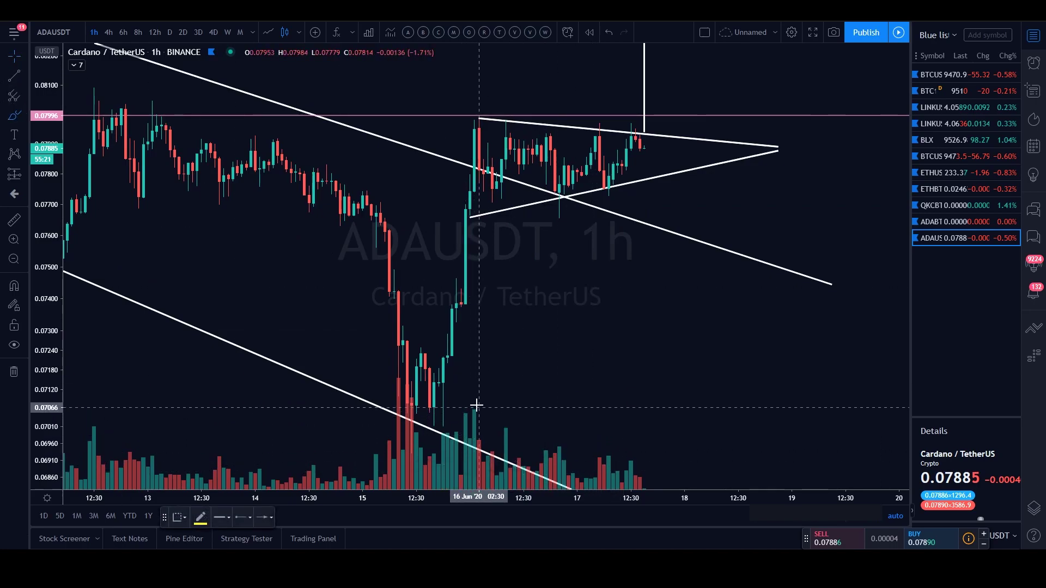
drag(476, 406, 665, 461)
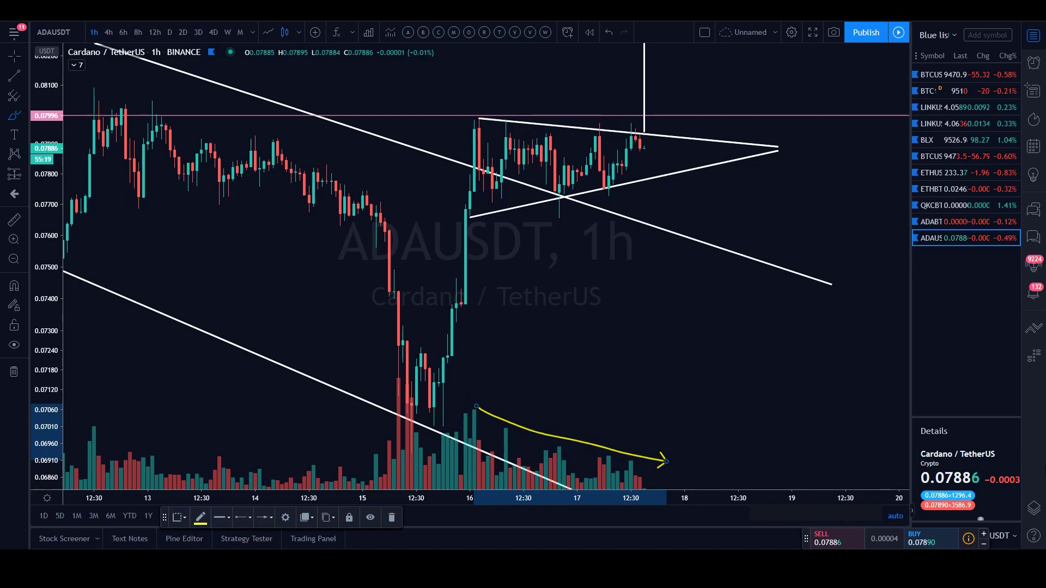
key(Delete)
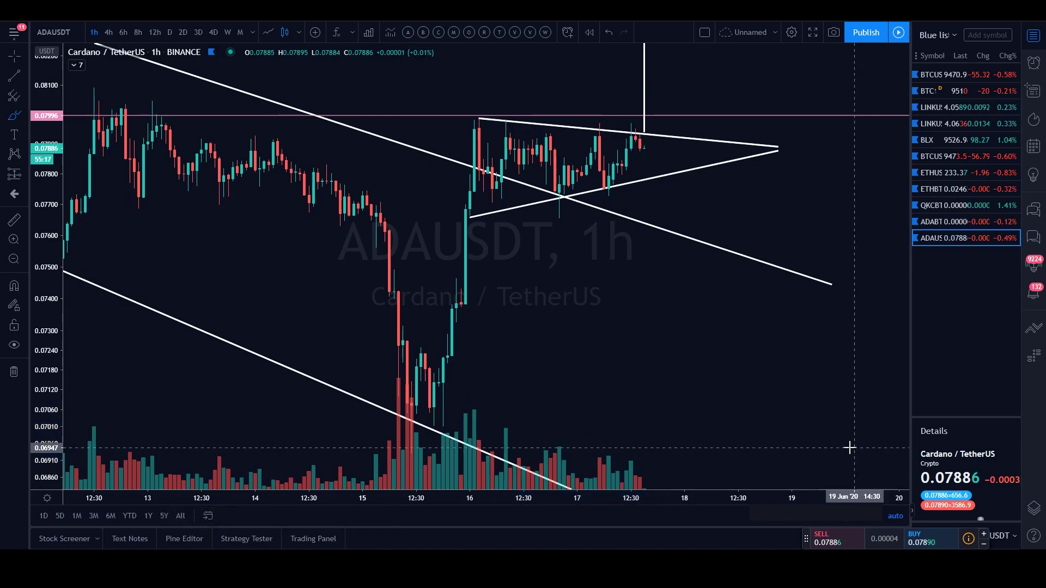
drag(760, 367, 757, 404)
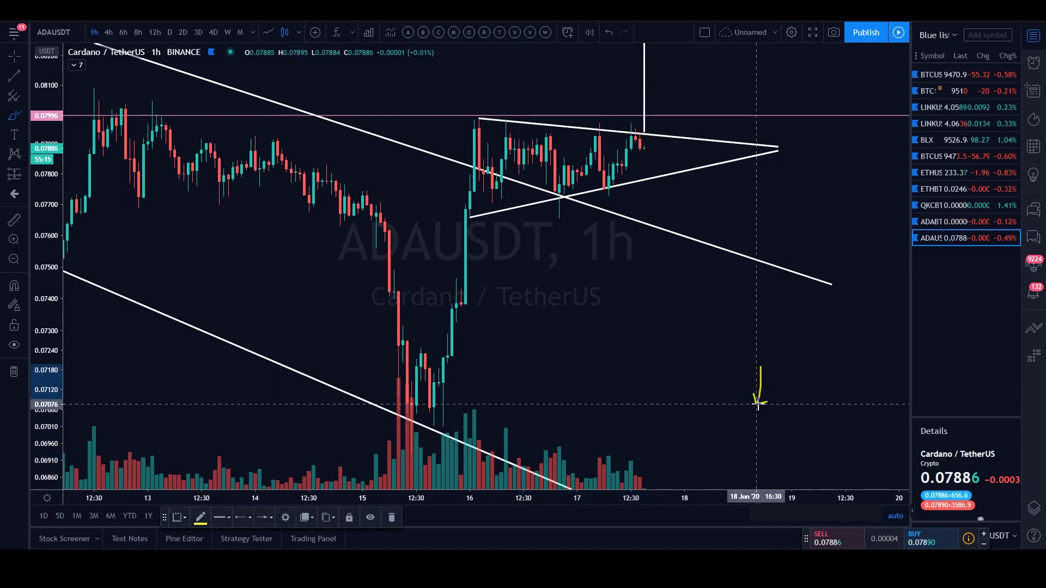
key(Delete)
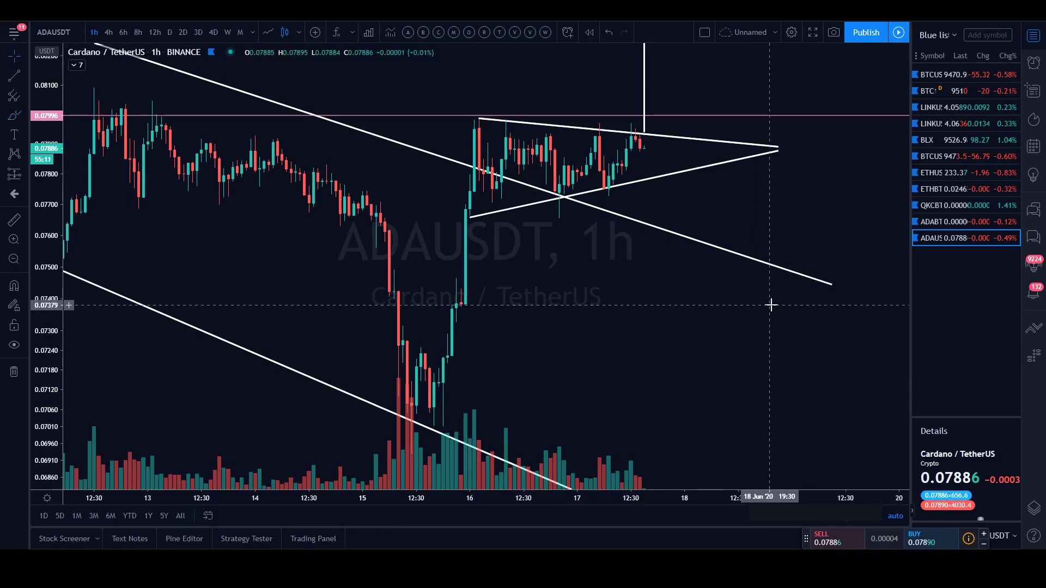
Measure the price move along the vertical projection line, from its base at the triangle's upper edge to its tip.
drag(770, 359, 769, 370)
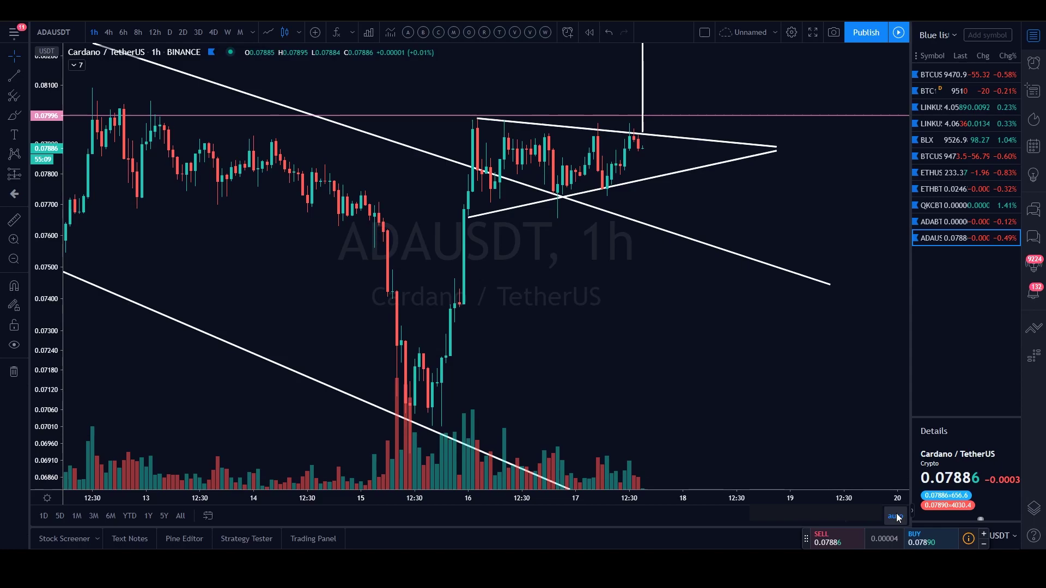
drag(840, 210, 848, 326)
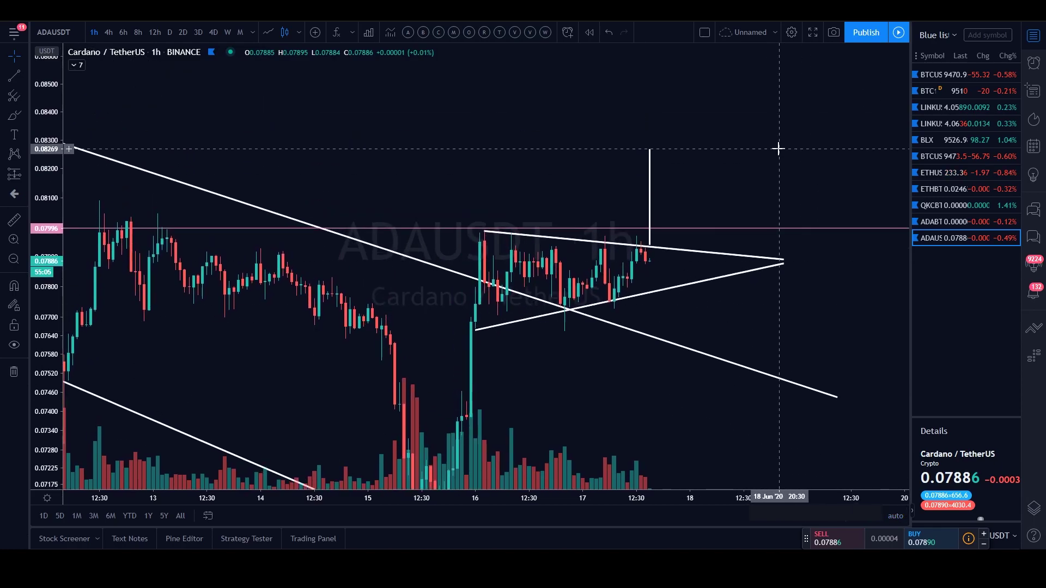
click(13, 222)
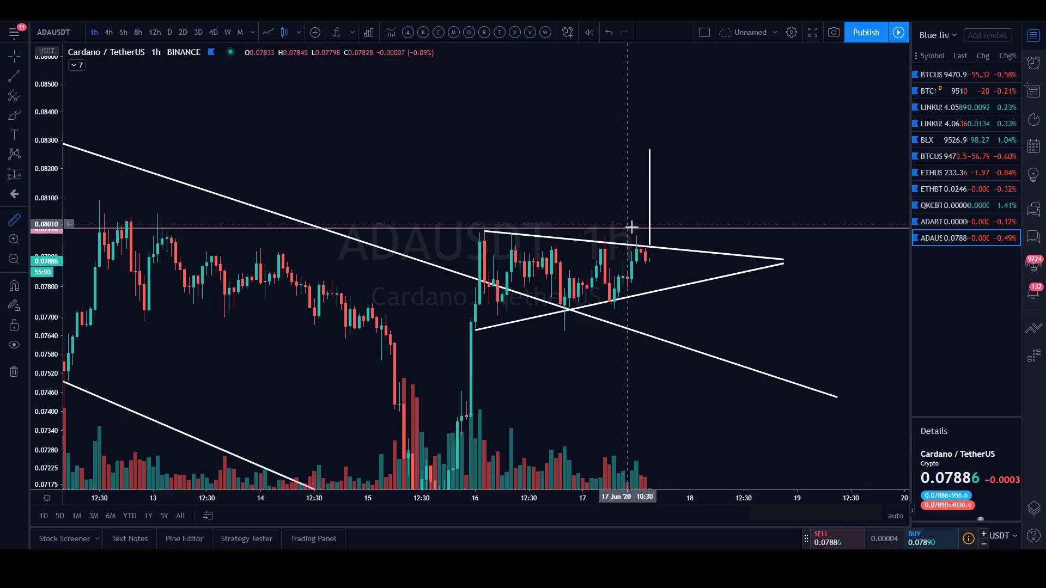
click(650, 246)
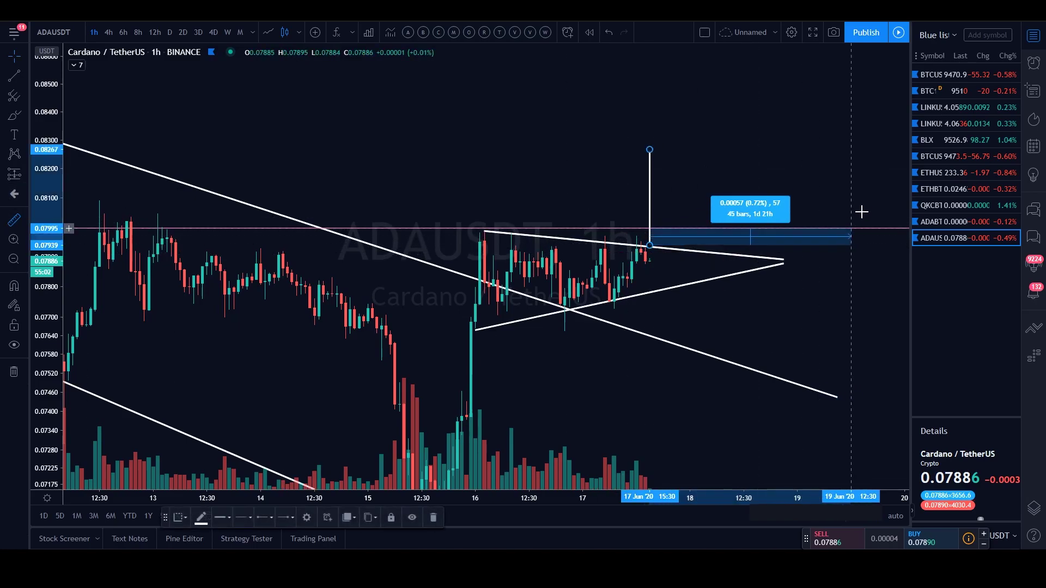
click(865, 148)
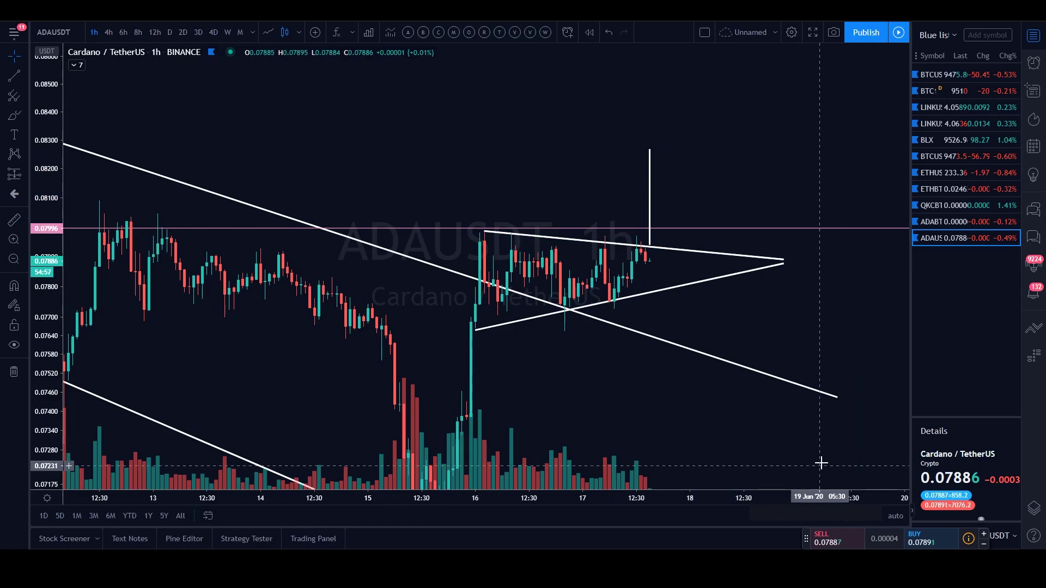
Reposition and extend the projection line so it rises from the triangle's upper edge at about 0.0792 to about 0.0894 on 18 June.
drag(840, 369, 812, 279)
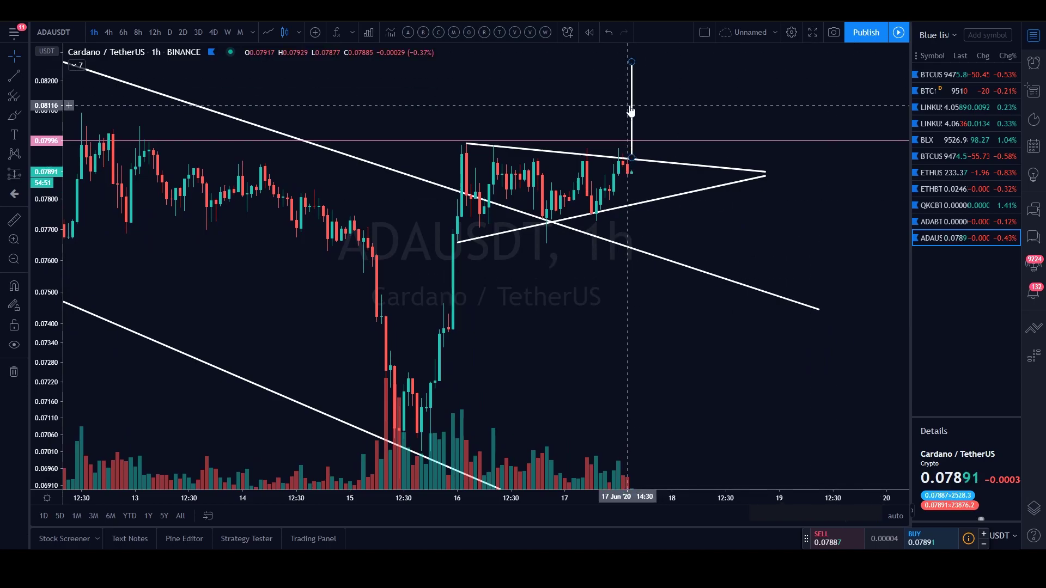
mouse_move(632, 106)
mouse_down()
mouse_move(494, 222)
mouse_move(466, 223)
mouse_move(467, 405)
mouse_move(417, 462)
mouse_move(480, 299)
mouse_move(631, 131)
mouse_move(658, 152)
mouse_up()
click(895, 520)
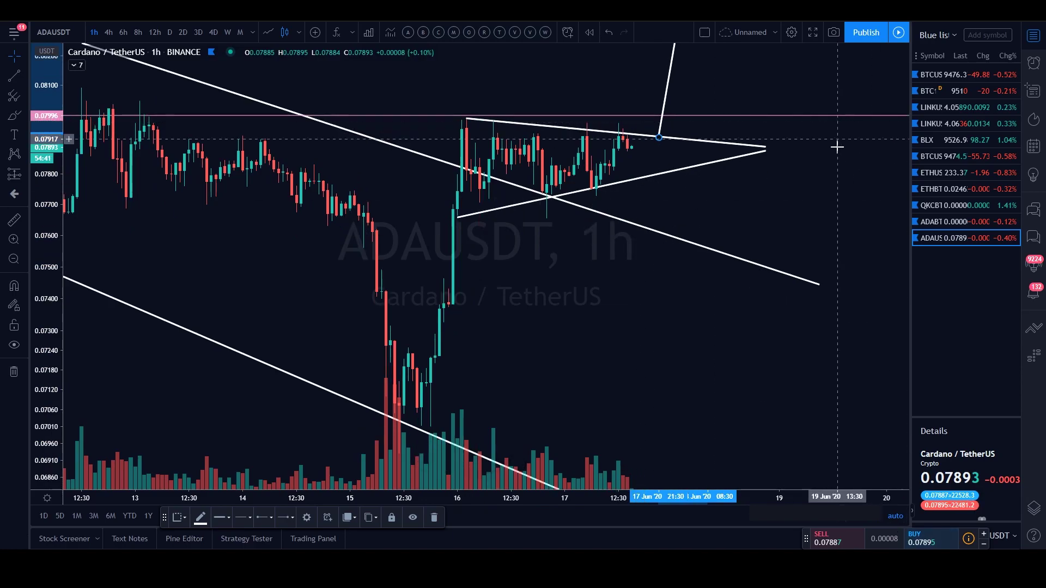
drag(842, 163, 812, 383)
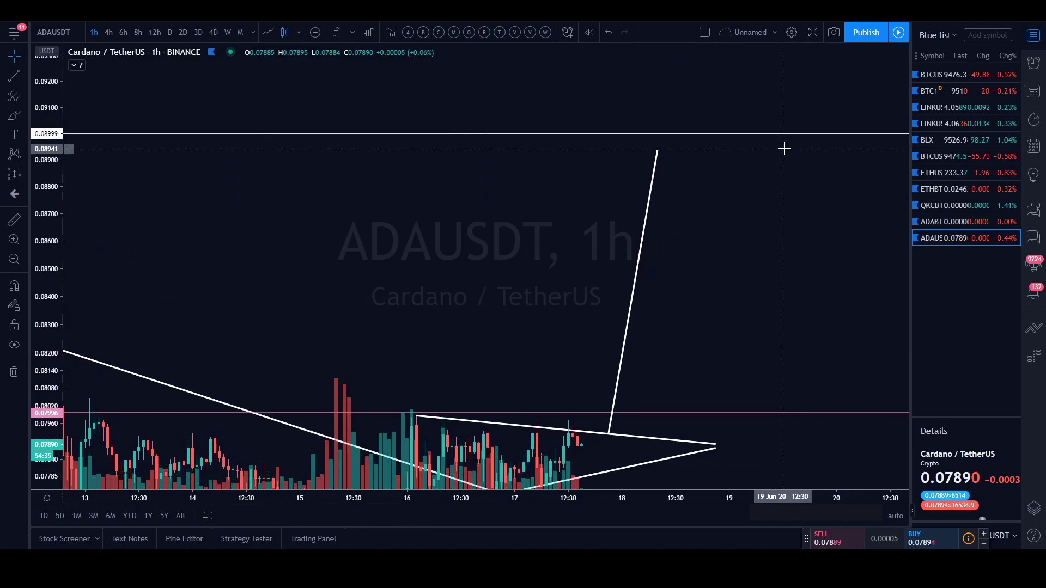
scroll(702, 142, down, 3)
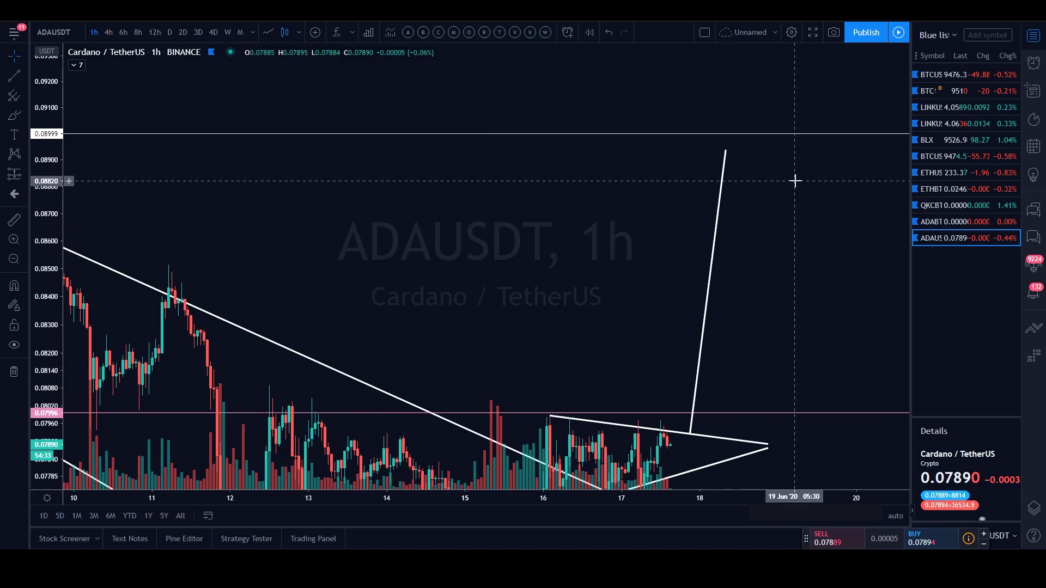
scroll(789, 178, down, 5)
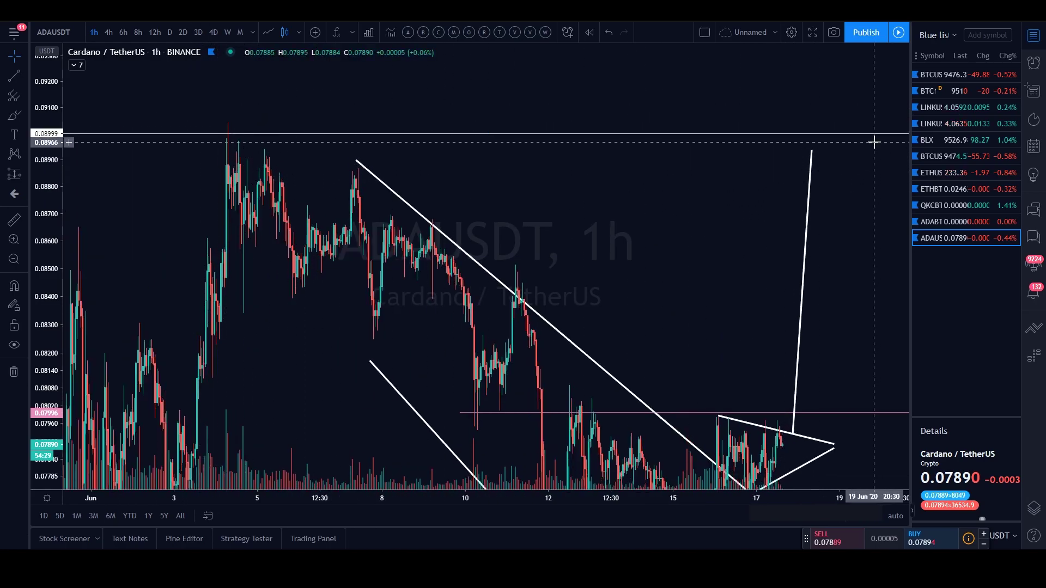
scroll(784, 175, up, 5)
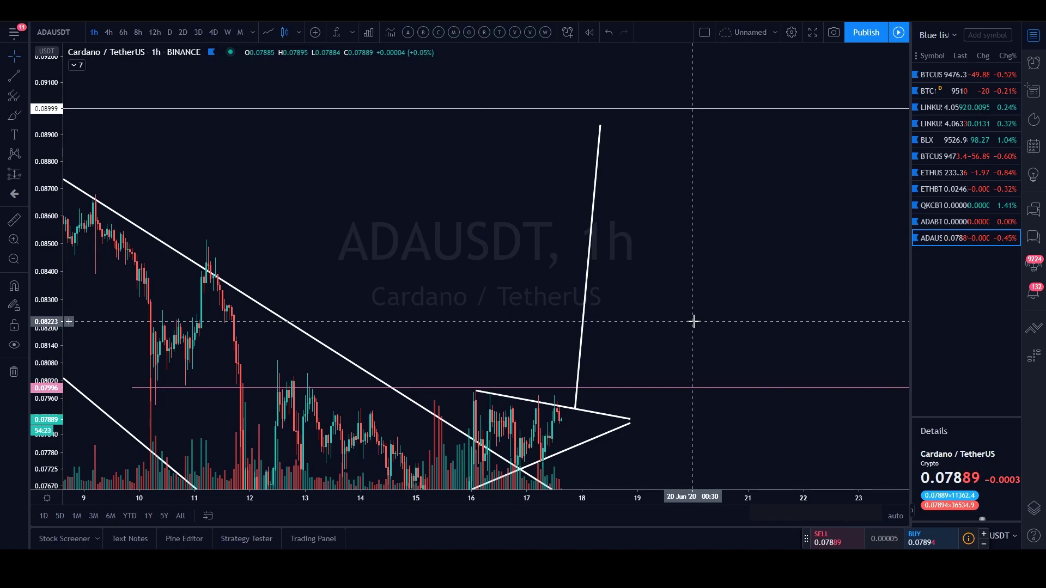
click(895, 516)
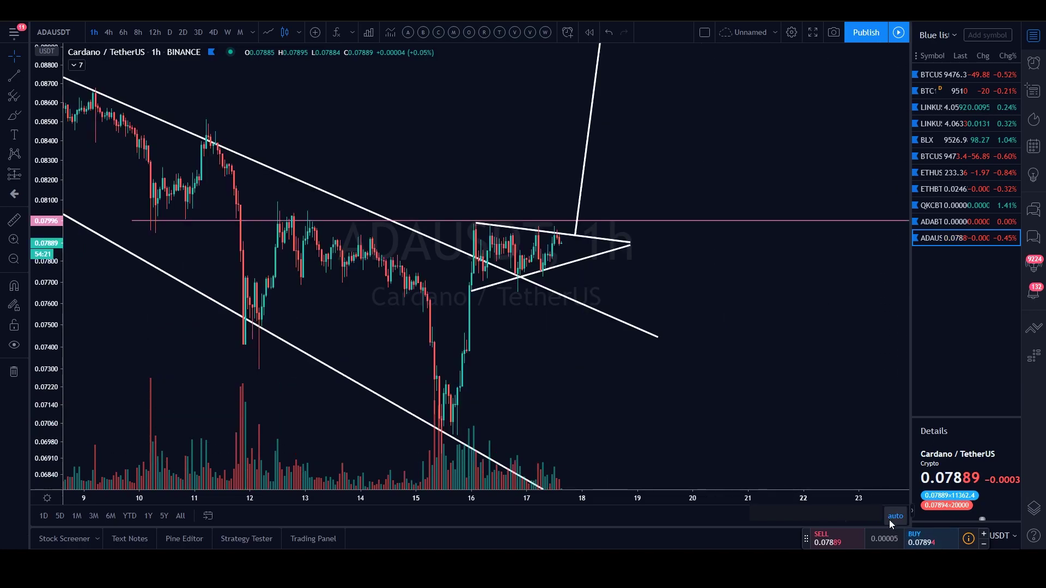
Bring back the moving averages and cloud, then open the Cardano/Bitcoin (ADABTC) chart on the weekly timeframe, framing the 2020 candles.
click(417, 32)
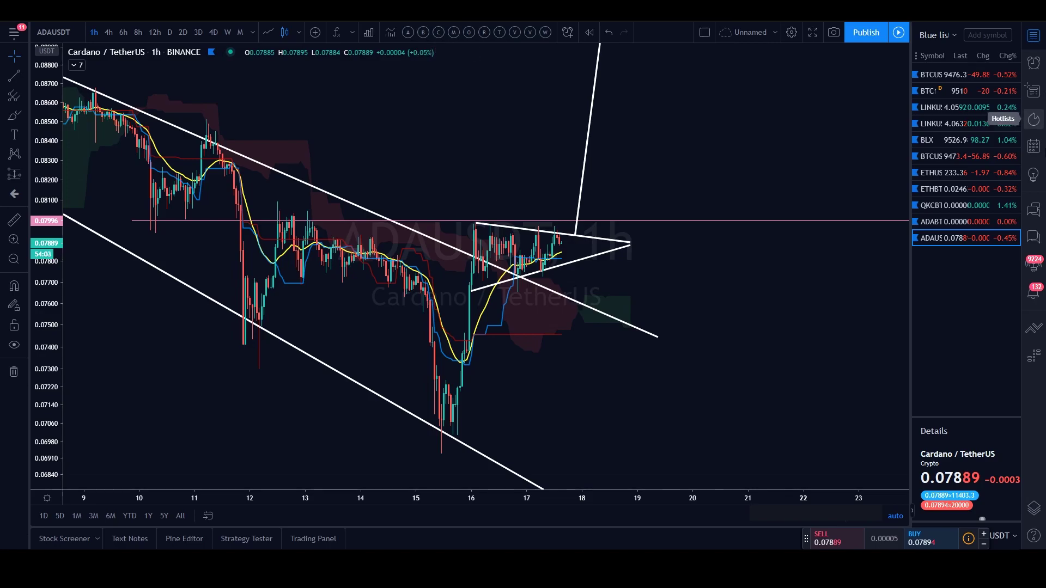
click(956, 221)
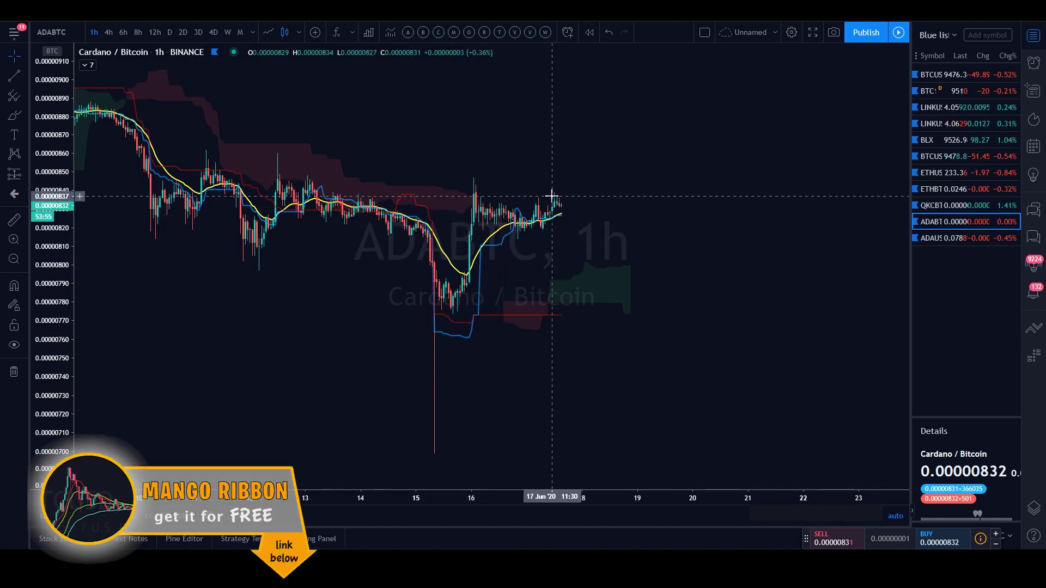
click(227, 33)
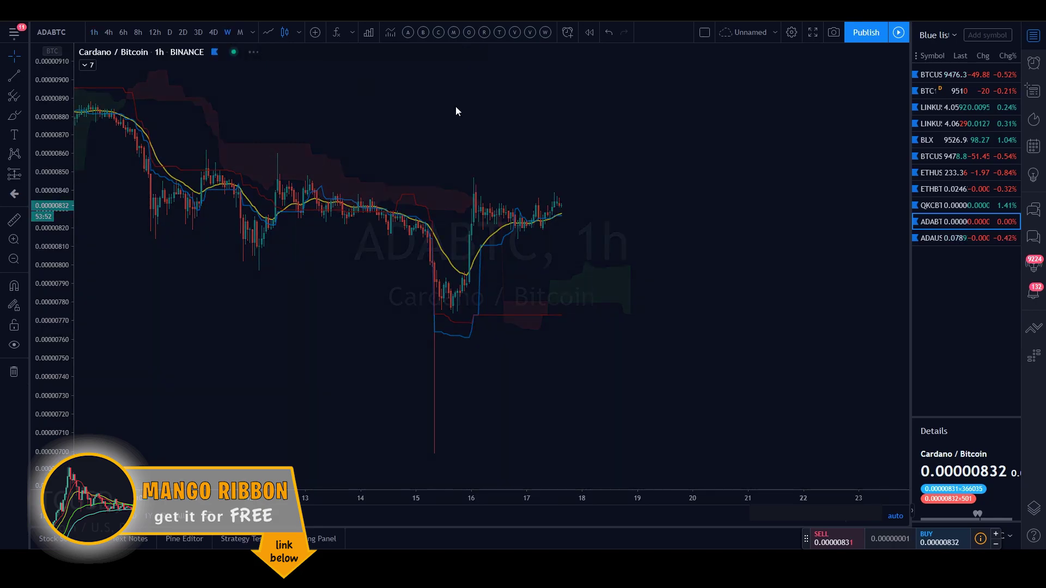
scroll(636, 396, up, 5)
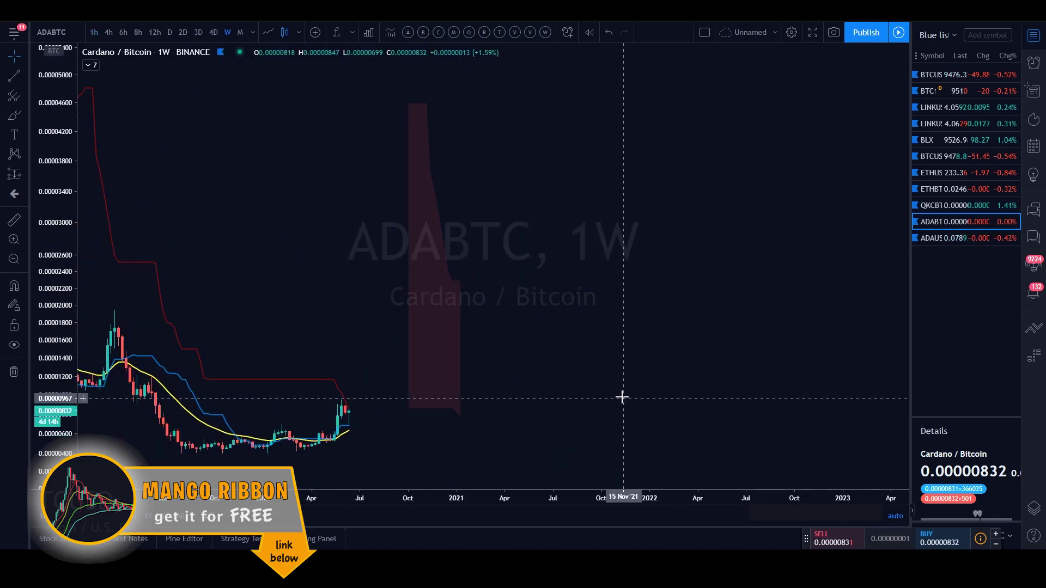
drag(621, 397, 842, 384)
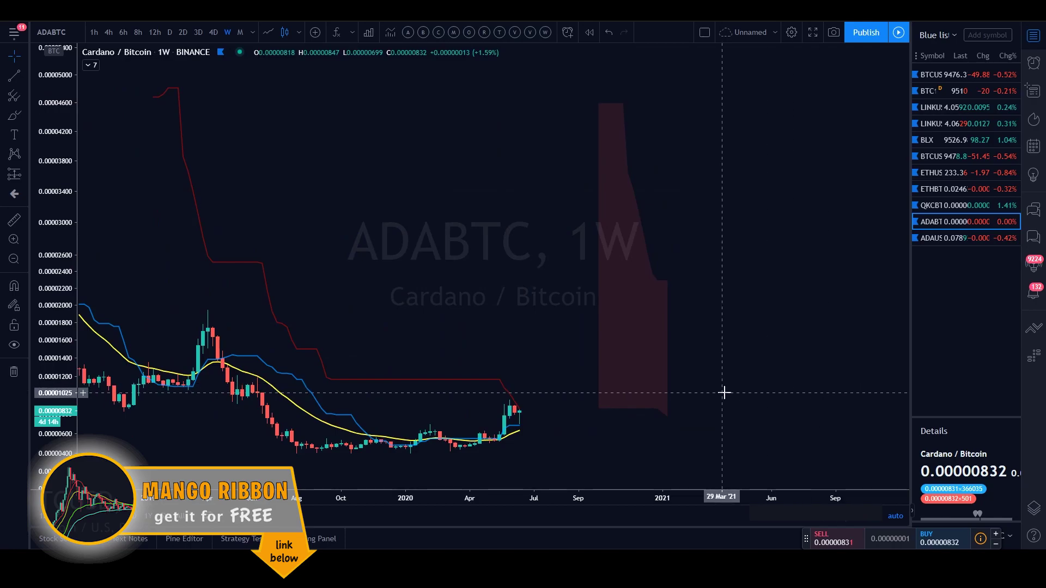
scroll(723, 392, up, 2)
drag(723, 393, 733, 392)
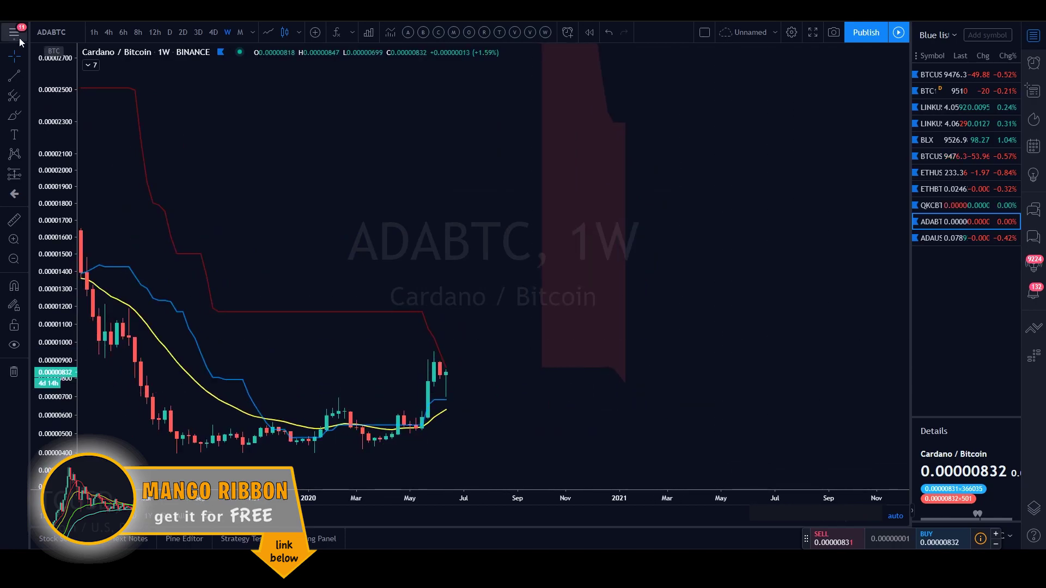
drag(572, 221, 534, 231)
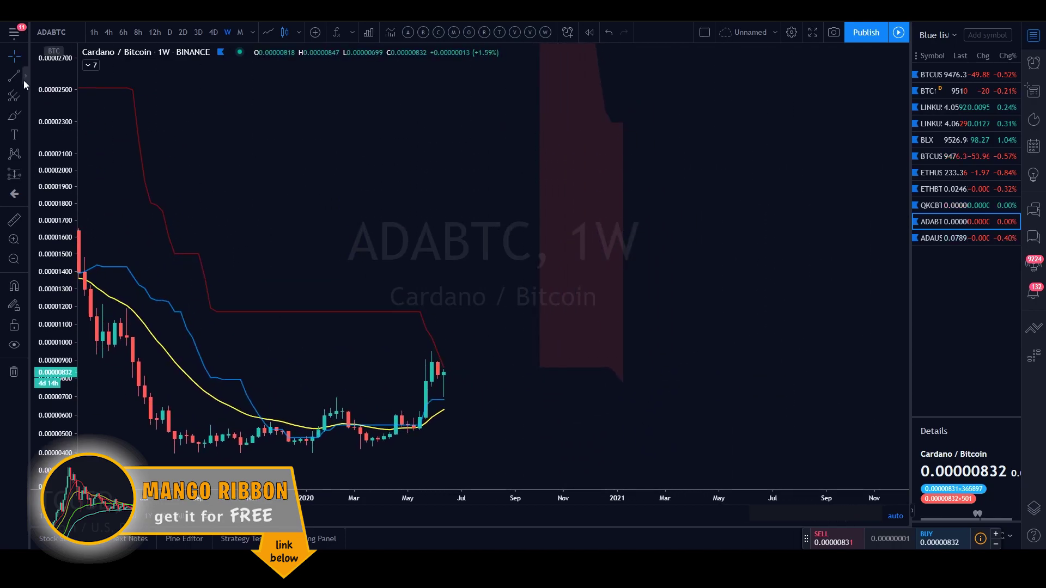
Draw two horizontal lines on the weekly ADABTC chart, at about 0.00000626 and about 0.00000869.
click(24, 80)
click(54, 164)
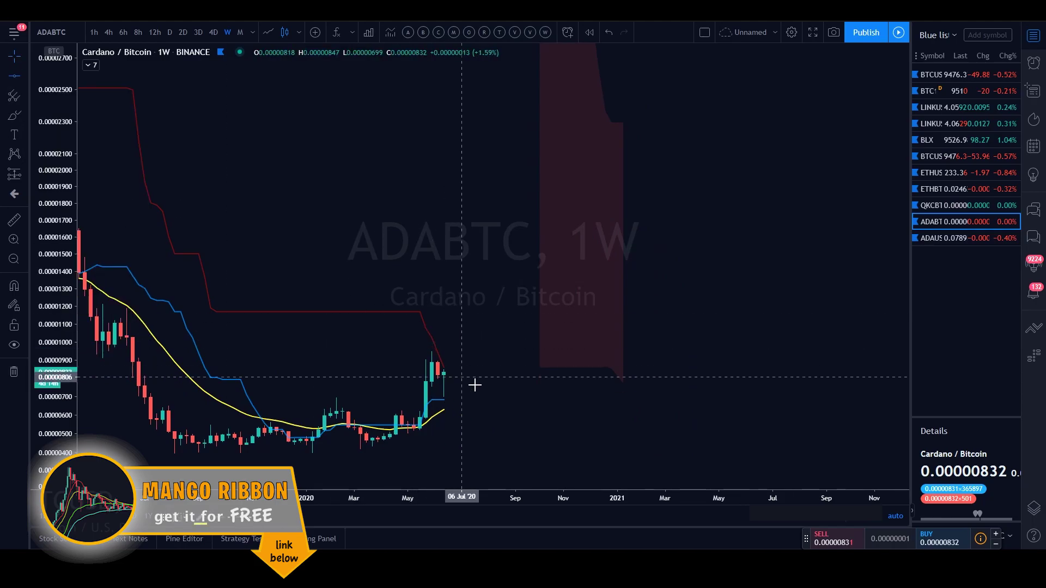
click(518, 411)
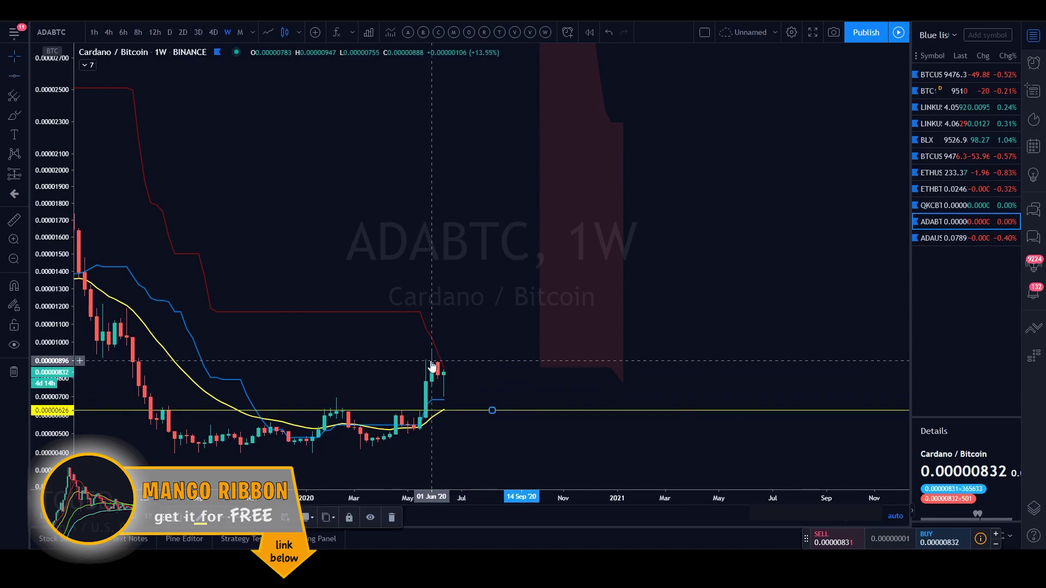
mouse_move(605, 362)
mouse_down()
mouse_move(677, 350)
mouse_move(838, 355)
mouse_up()
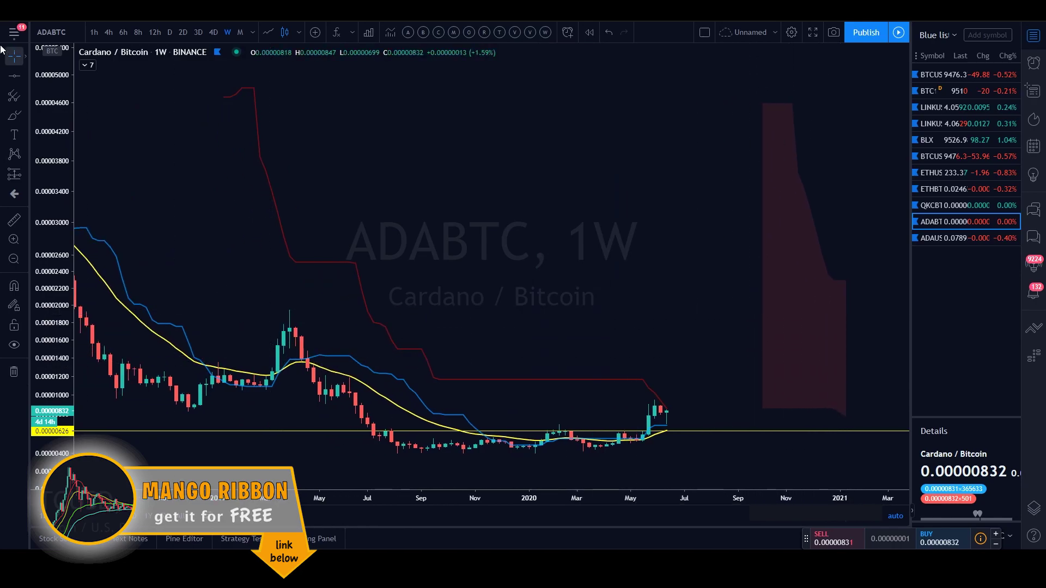
click(15, 79)
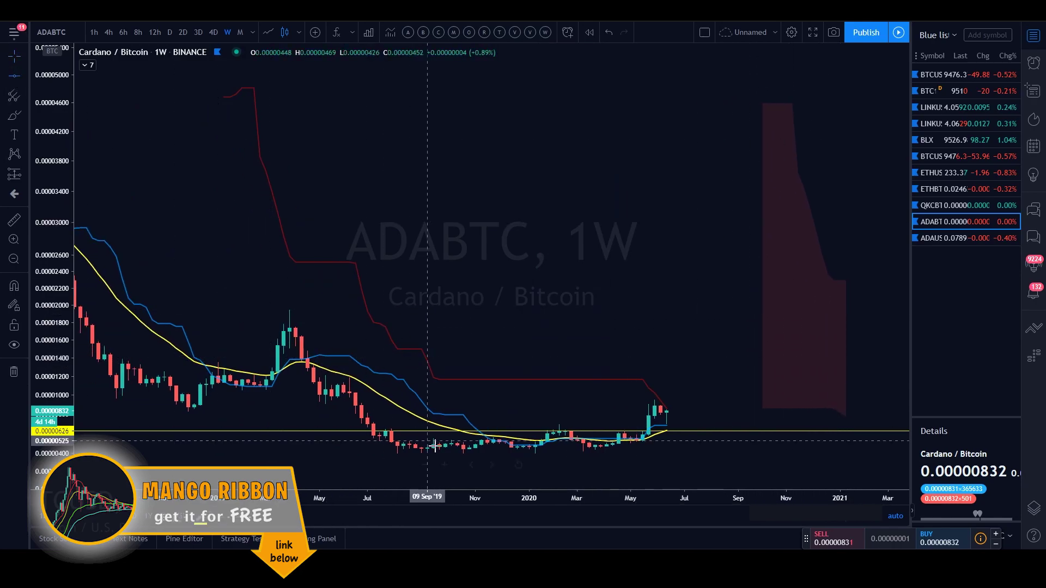
click(442, 408)
scroll(466, 427, up, 2)
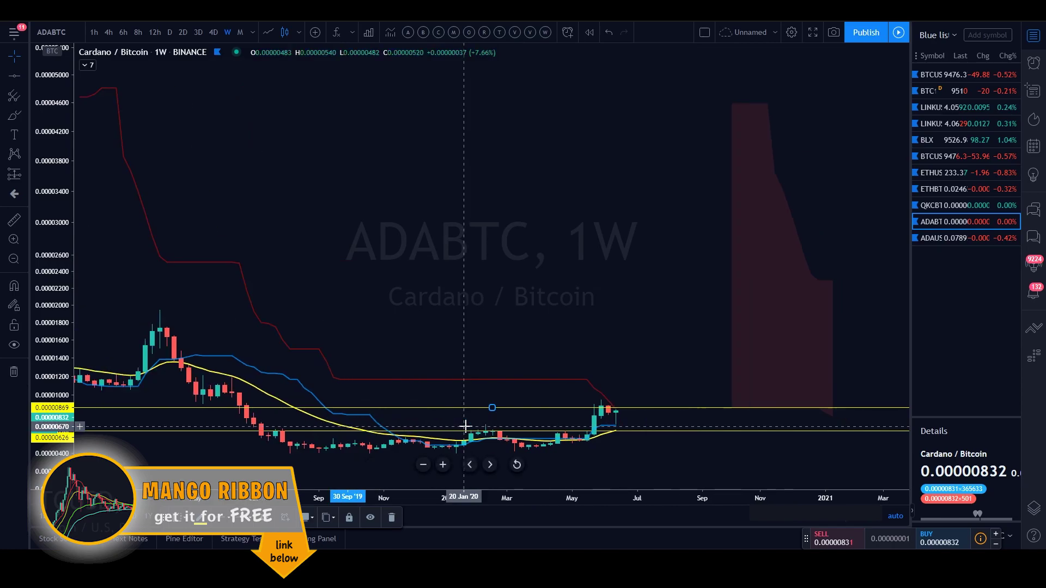
Draw a horizontal line at about 0.00000431, along the lows of the weekly ADABTC candles.
drag(806, 483, 769, 369)
scroll(769, 368, down, 2)
click(14, 76)
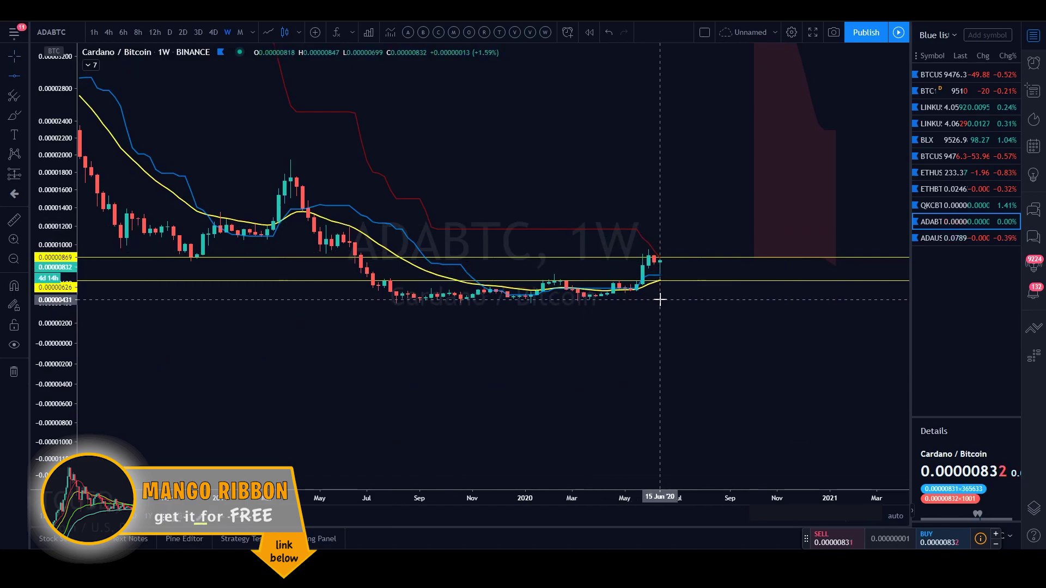
click(659, 299)
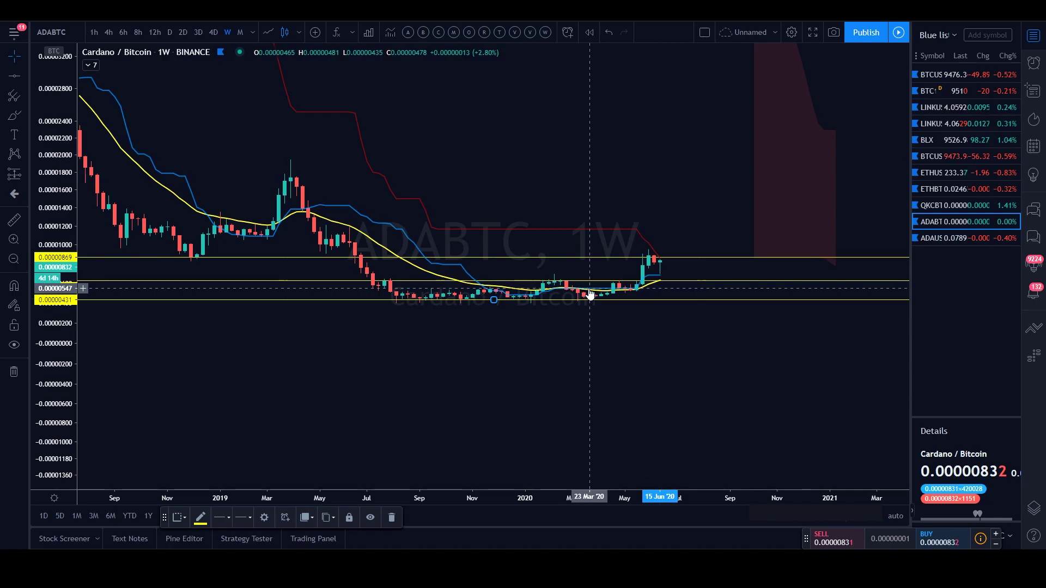
Examine the weekly ADABTC candles from 2018 to June 2020 against the three horizontal levels, the moving average and the cloud lines.
drag(49, 196, 92, 209)
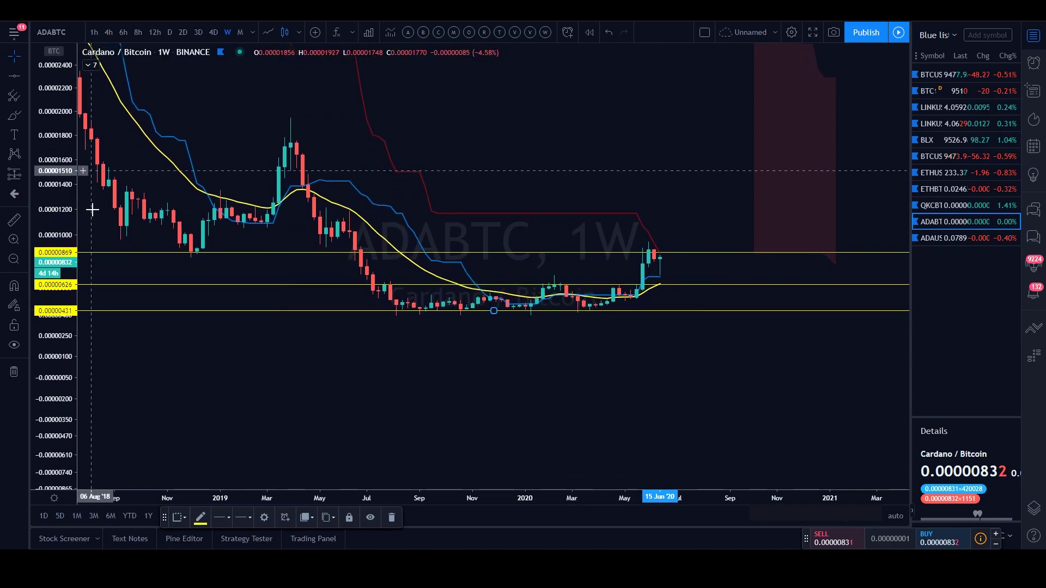
scroll(327, 327, down, 2)
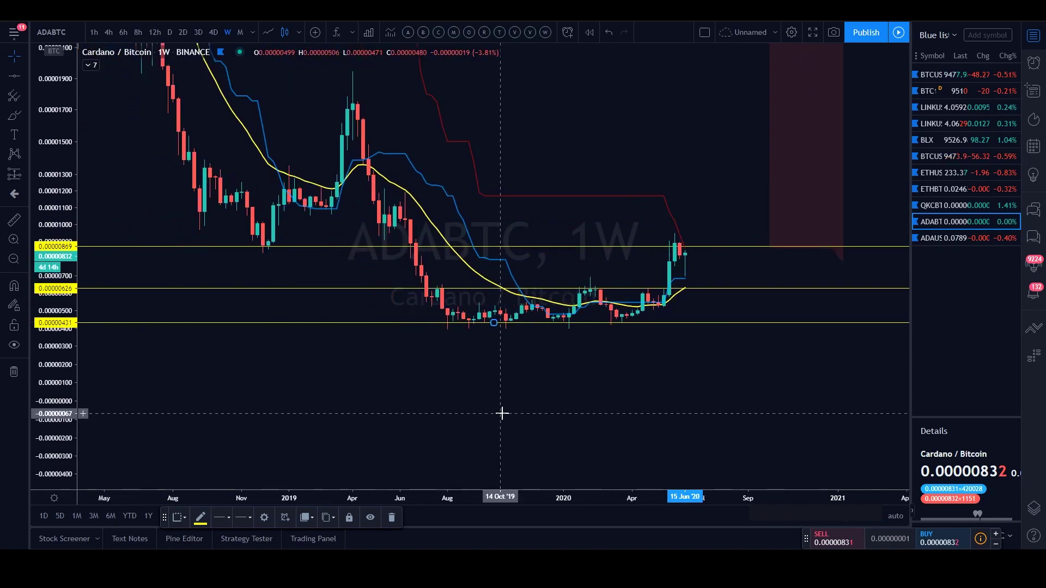
scroll(501, 413, down, 1)
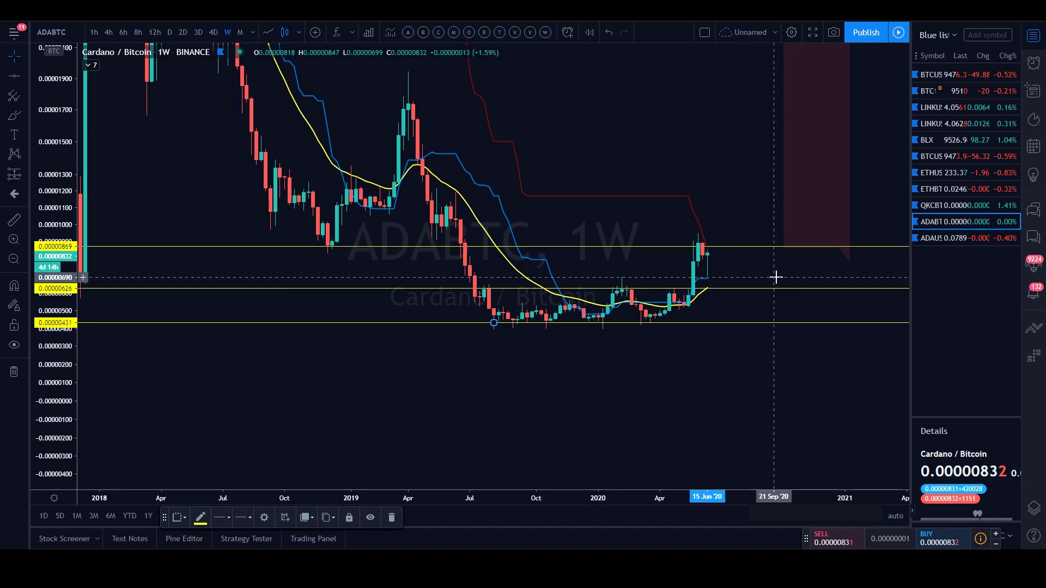
scroll(775, 277, down, 2)
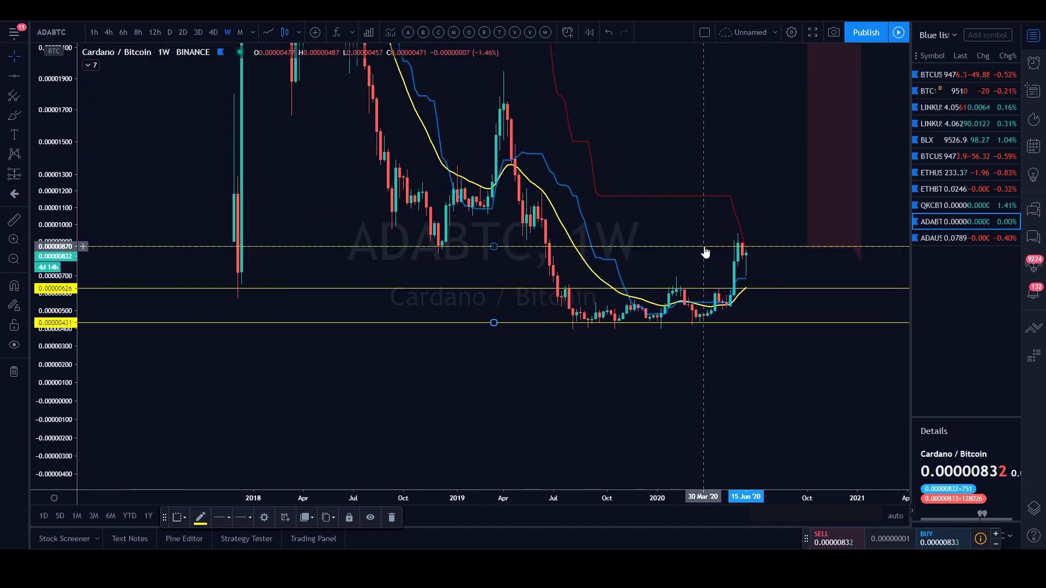
scroll(705, 253, up, 2)
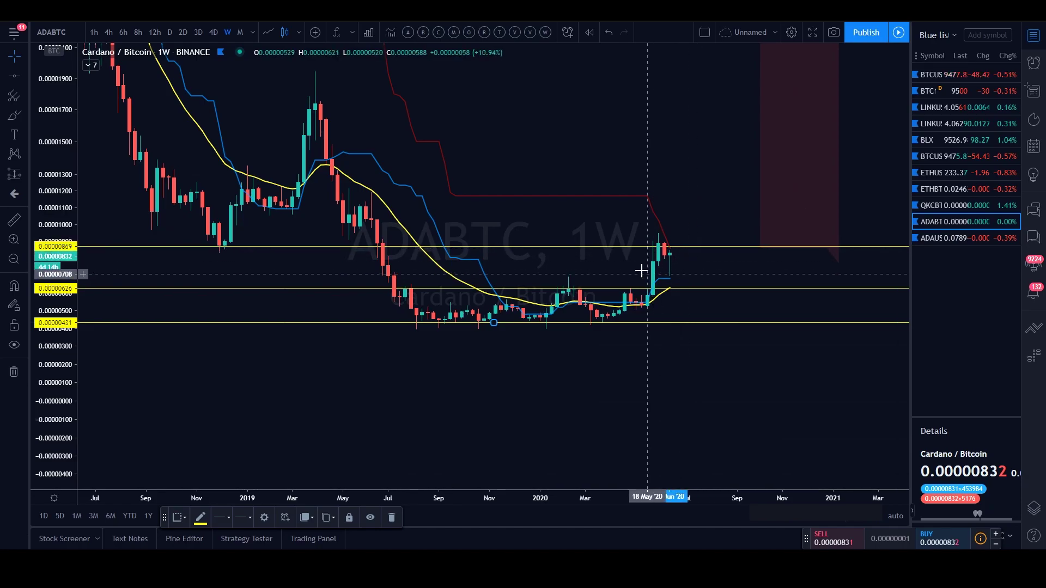
scroll(745, 325, up, 2)
drag(674, 262, 810, 262)
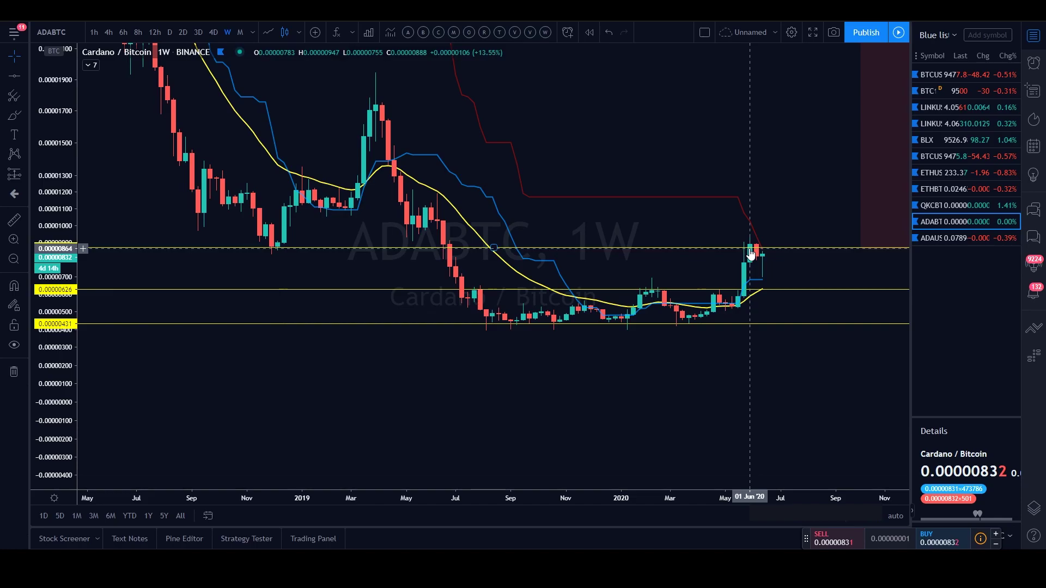
scroll(800, 278, up, 1)
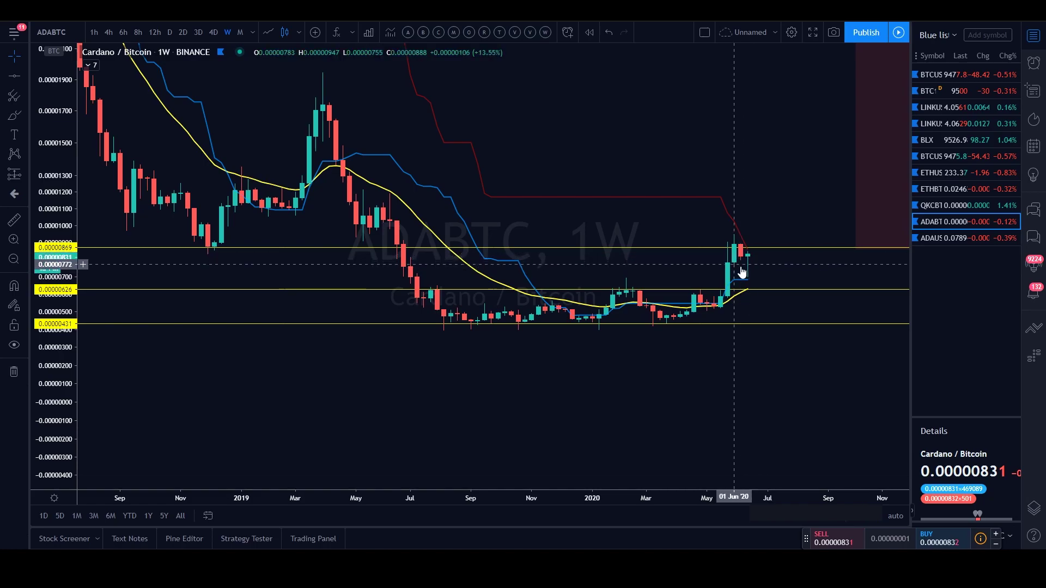
scroll(752, 283, up, 4)
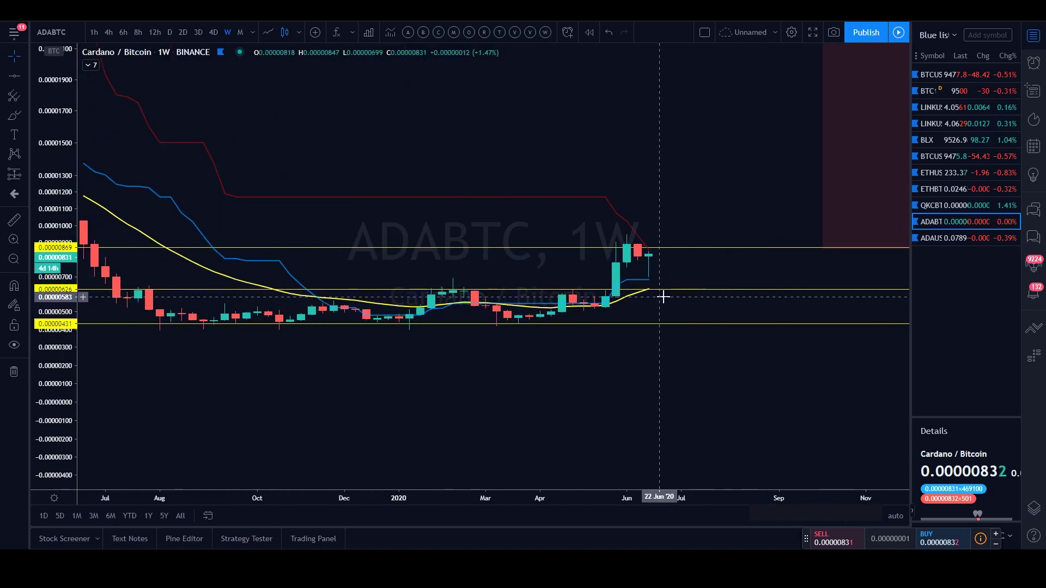
scroll(619, 262, down, 1)
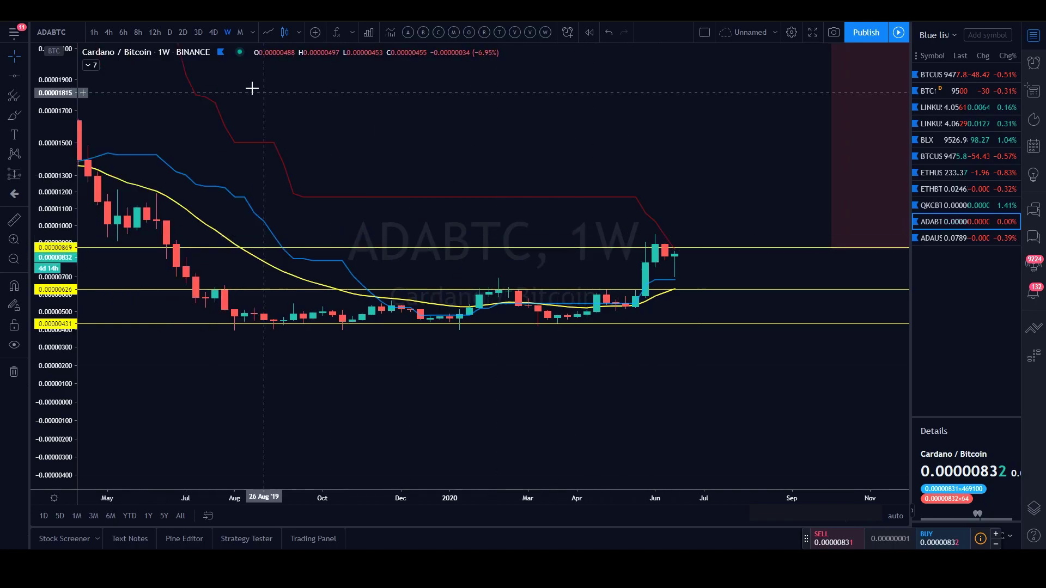
Switch ADABTC to the daily timeframe with automatic price scaling, framing the candles from March to June 2020.
click(169, 32)
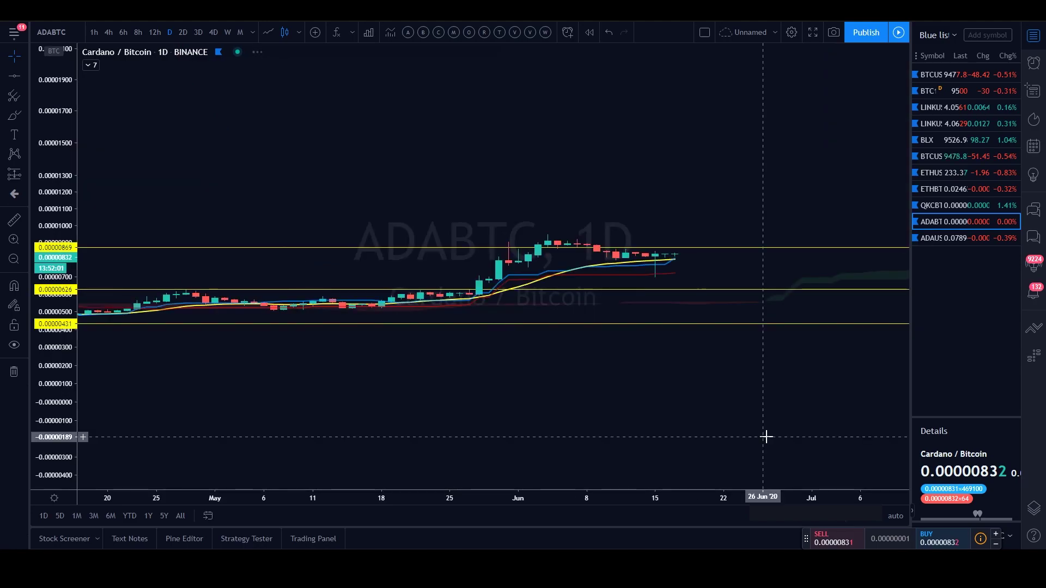
click(894, 517)
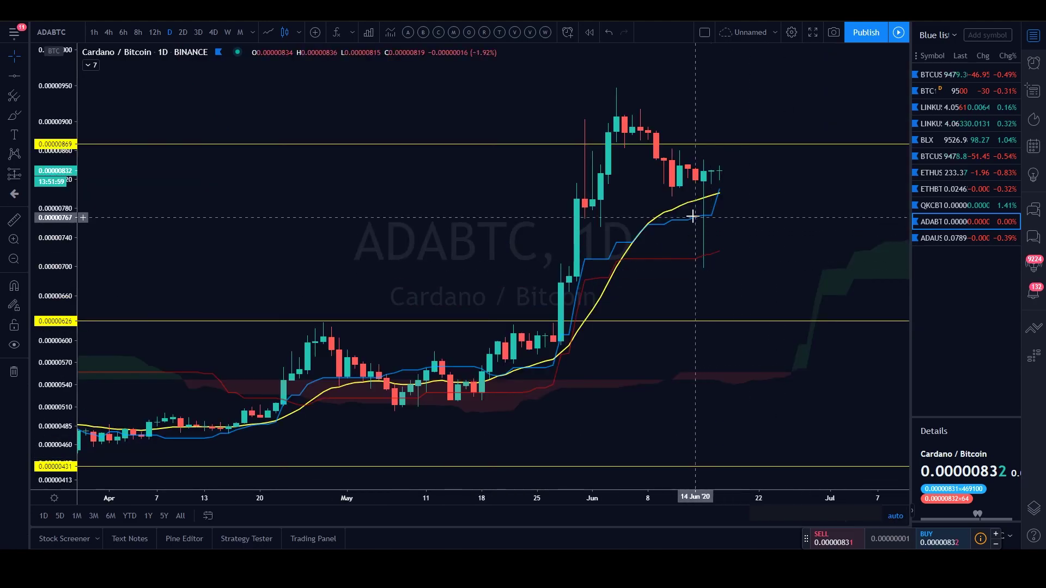
scroll(710, 240, down, 3)
scroll(806, 267, up, 1)
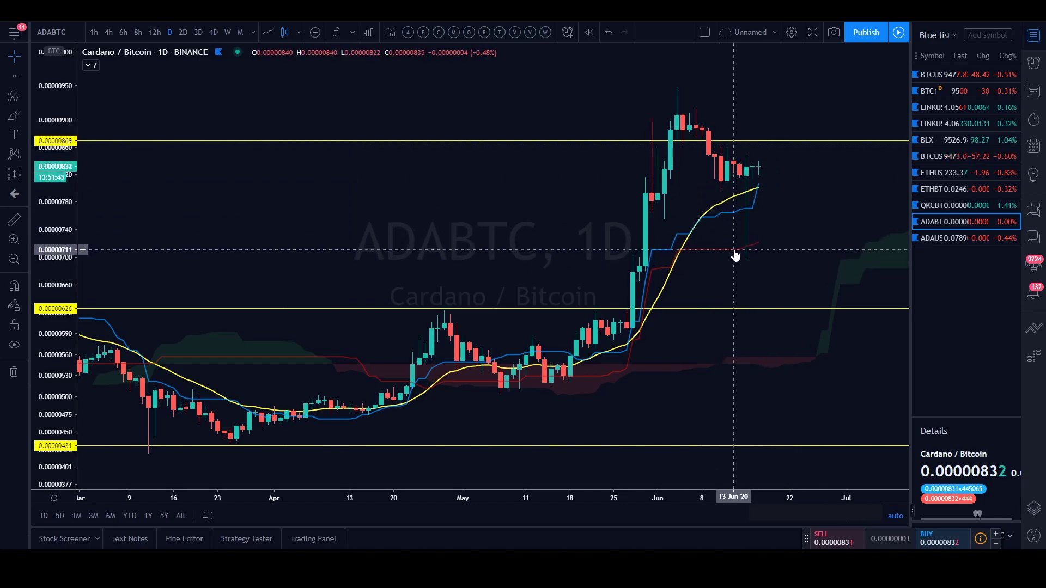
Measure the daily price move from the mid-June wick low at about 0.00000699 up to about 0.00000817.
click(14, 220)
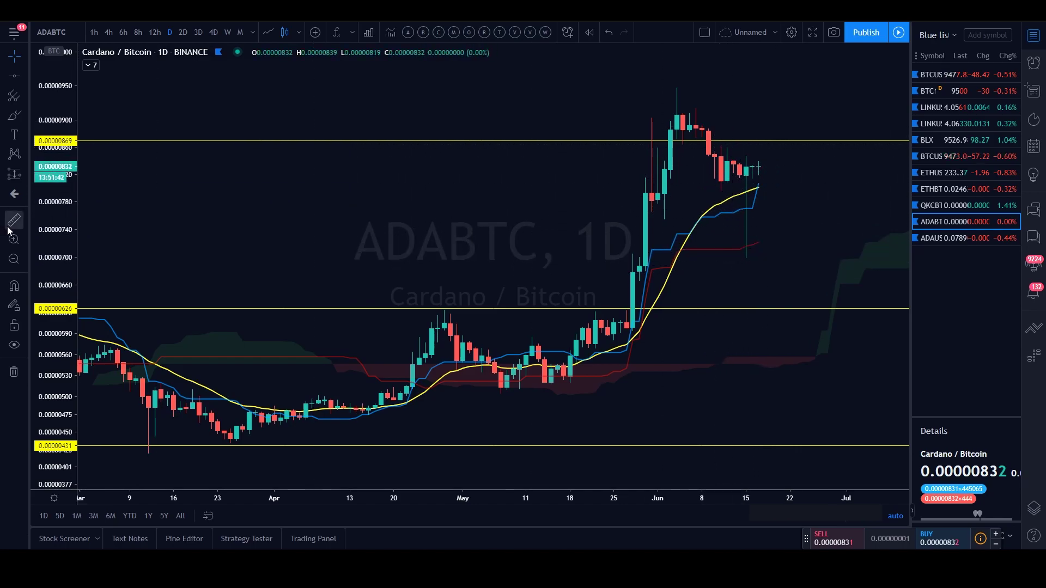
click(778, 257)
click(908, 200)
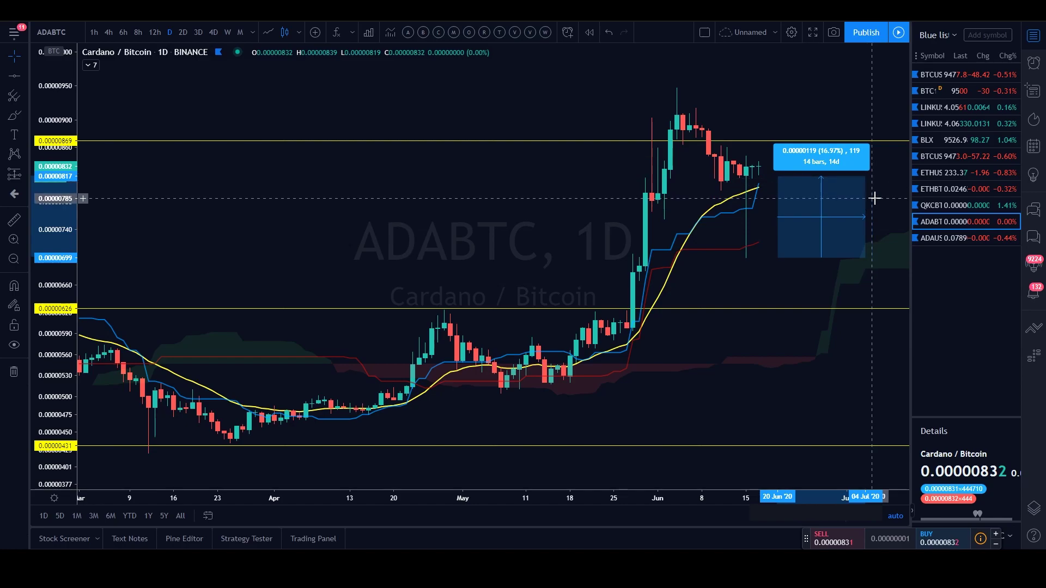
click(874, 198)
Show the MA 10 moving average on the daily ADABTC chart and compare it with the EMA 21 back to late 2019.
scroll(778, 285, down, 2)
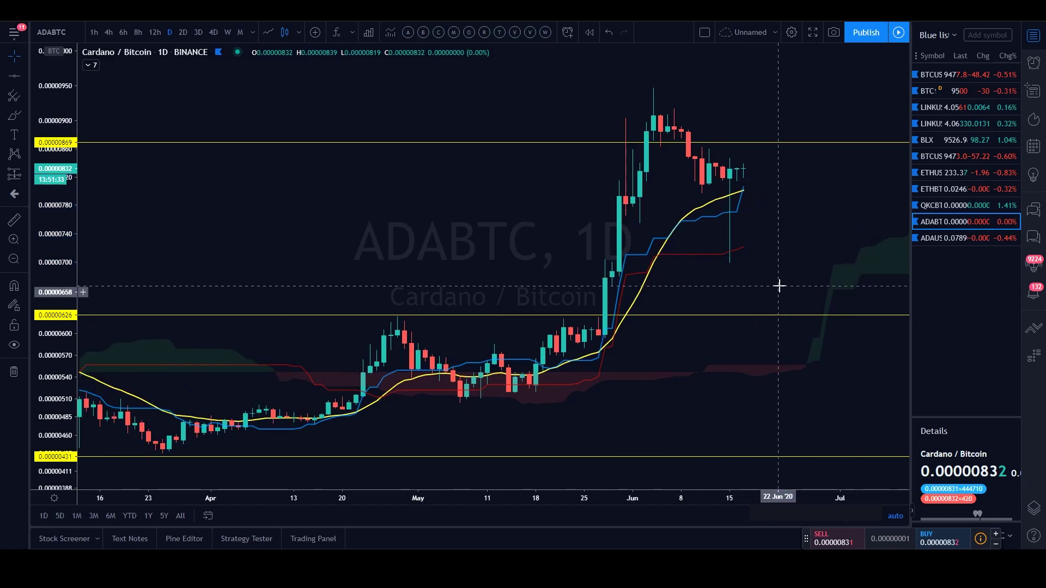
drag(805, 377, 591, 378)
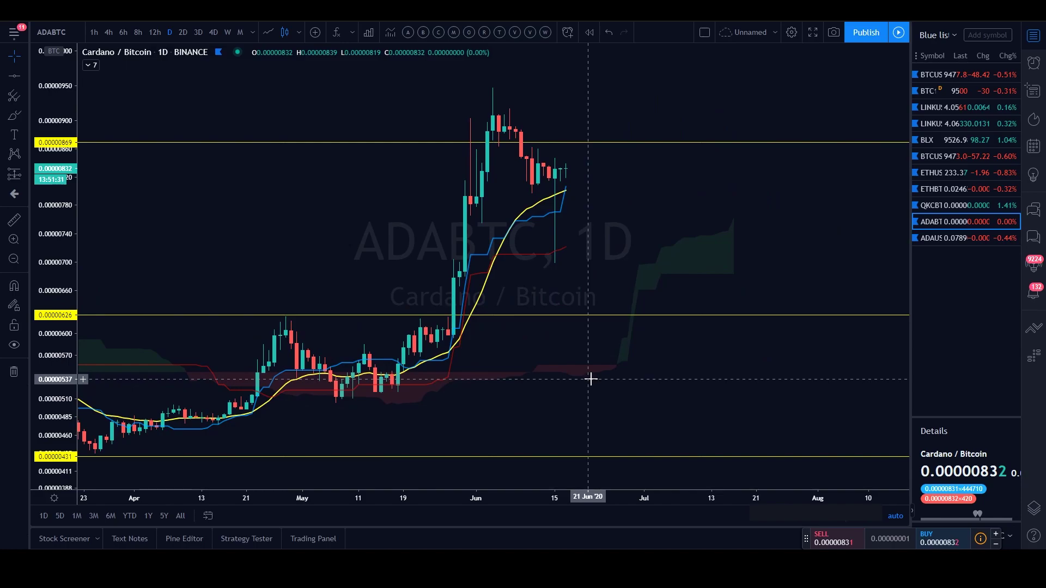
scroll(591, 379, down, 1)
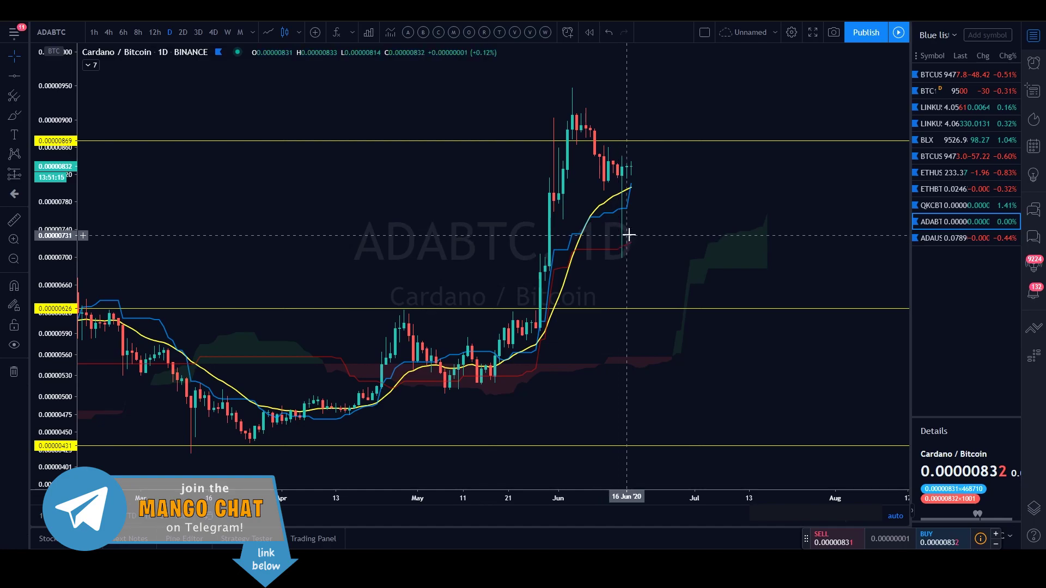
click(90, 65)
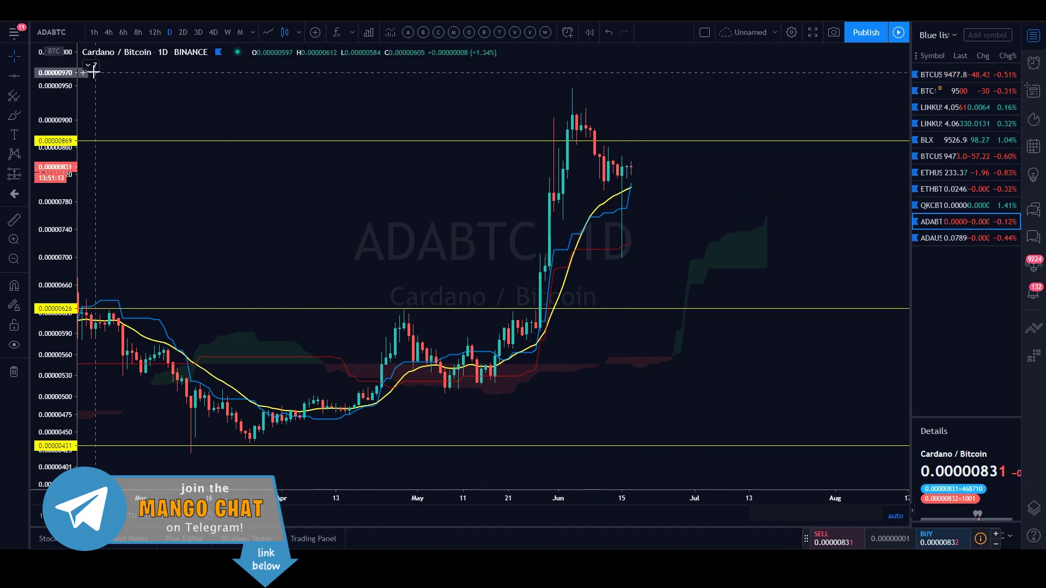
click(130, 104)
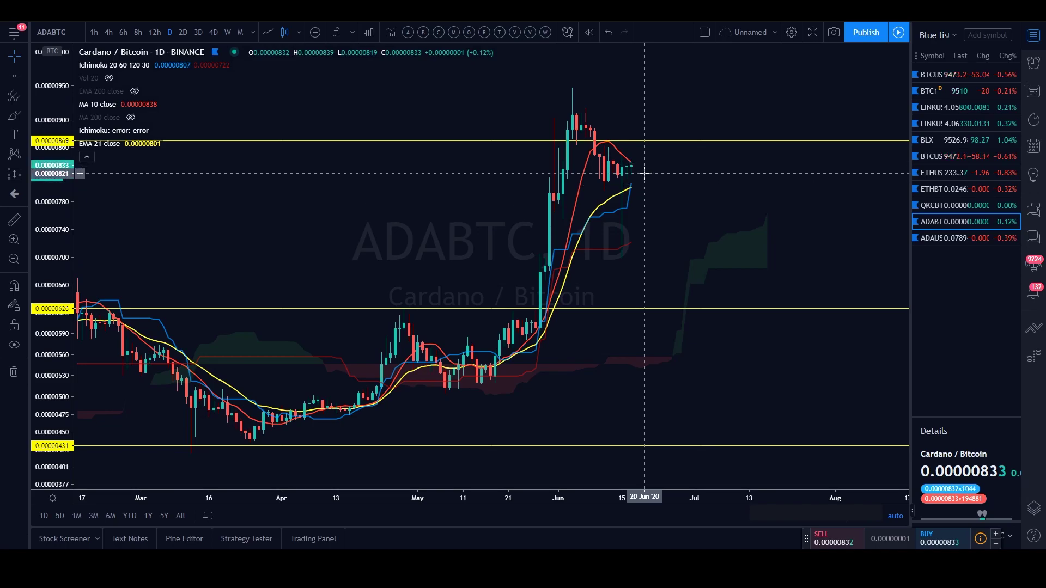
scroll(644, 173, down, 5)
scroll(643, 187, down, 2)
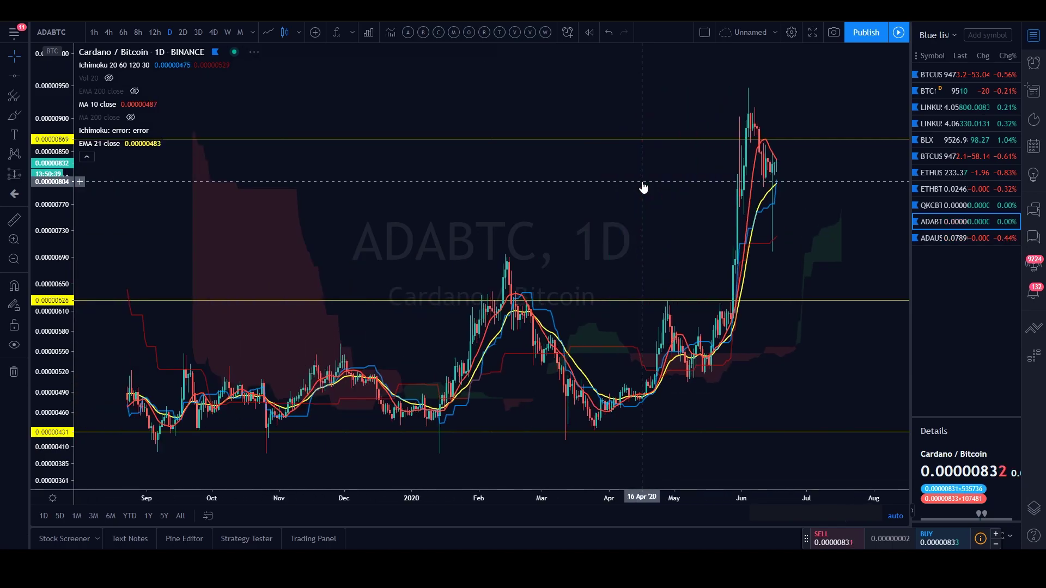
scroll(643, 187, up, 4)
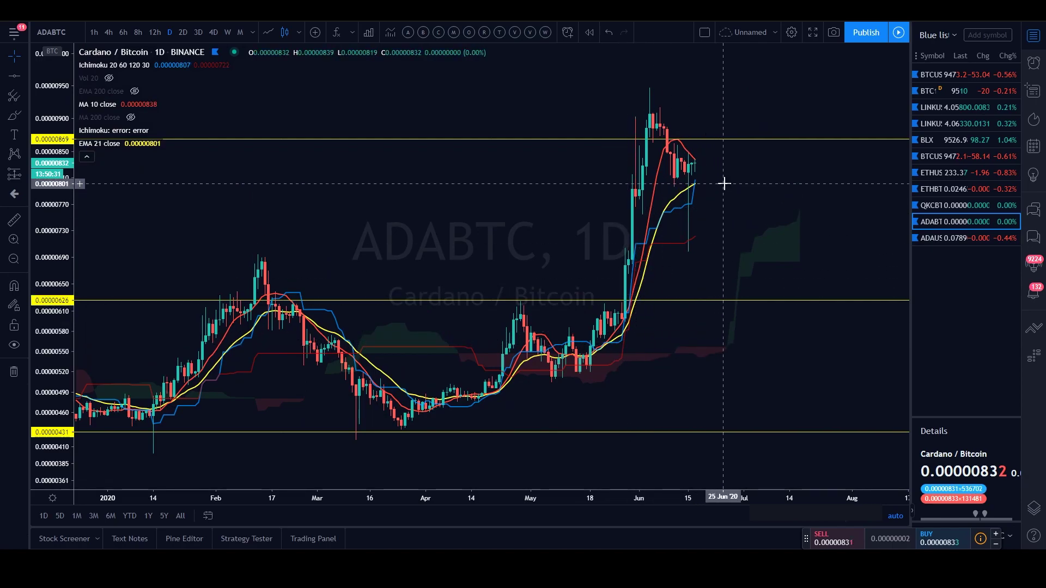
On the 4-hour ADABTC chart, draw a falling trend line from about 0.00000917 on 7 June to about 0.00000777 on 19 June.
click(112, 35)
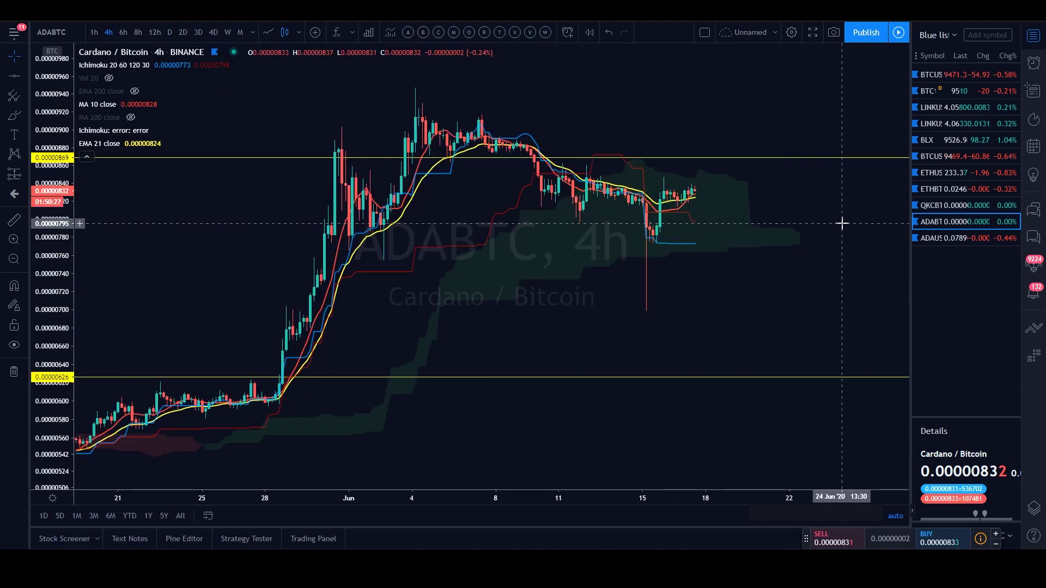
scroll(842, 223, up, 3)
scroll(841, 223, up, 2)
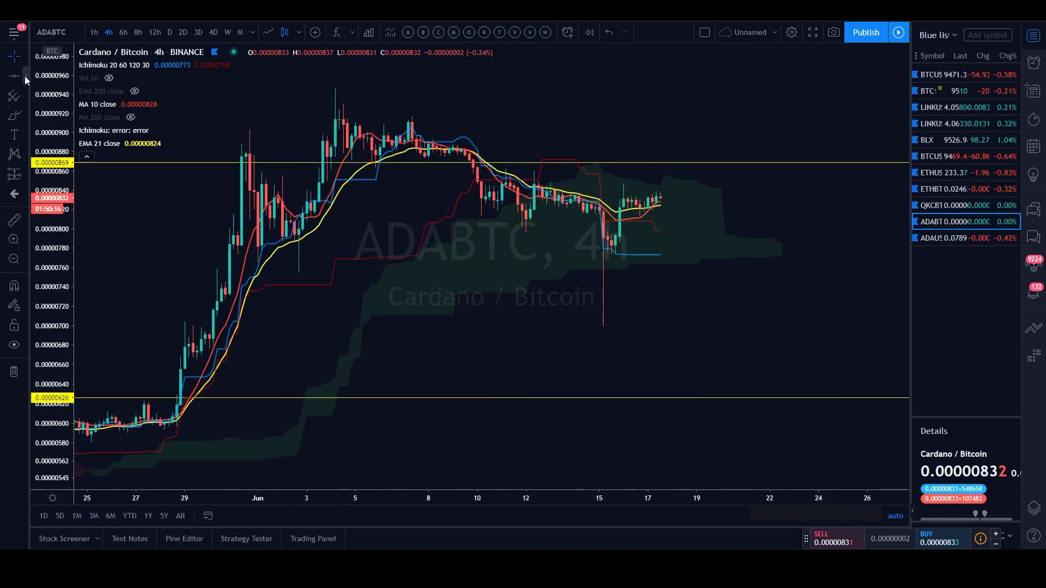
click(25, 76)
click(85, 77)
click(412, 117)
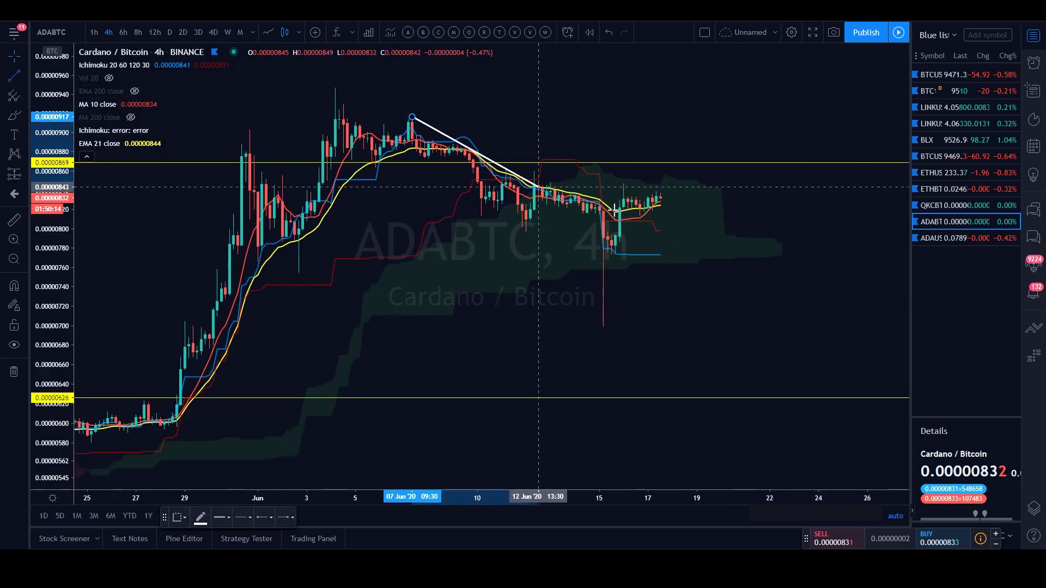
click(701, 251)
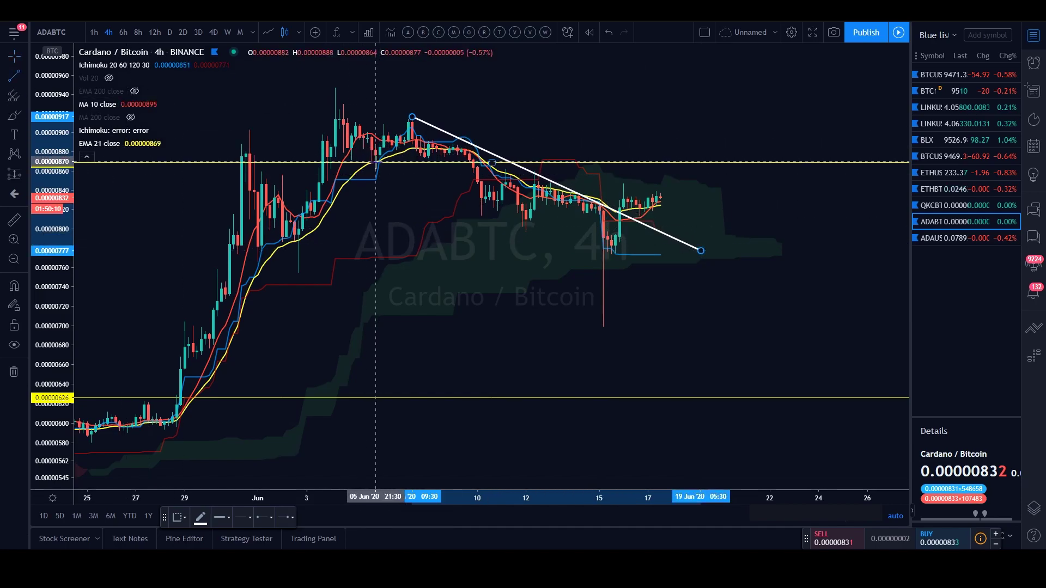
Draw the channel's lower falling trend line under the lows, from about 0.00000883 on 4 June to about 0.00000724 on 20 June.
click(376, 169)
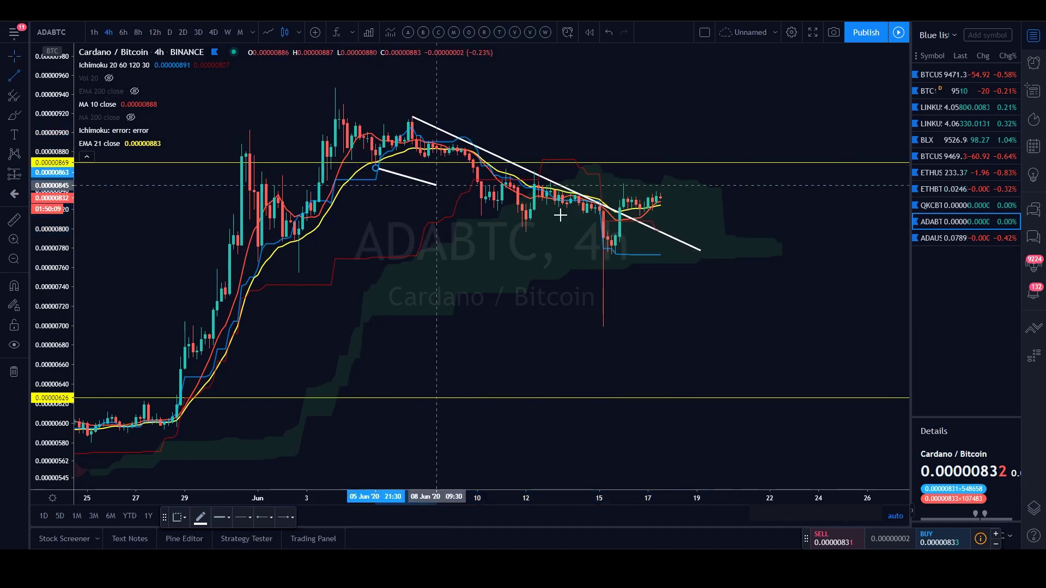
click(725, 294)
drag(375, 172, 342, 152)
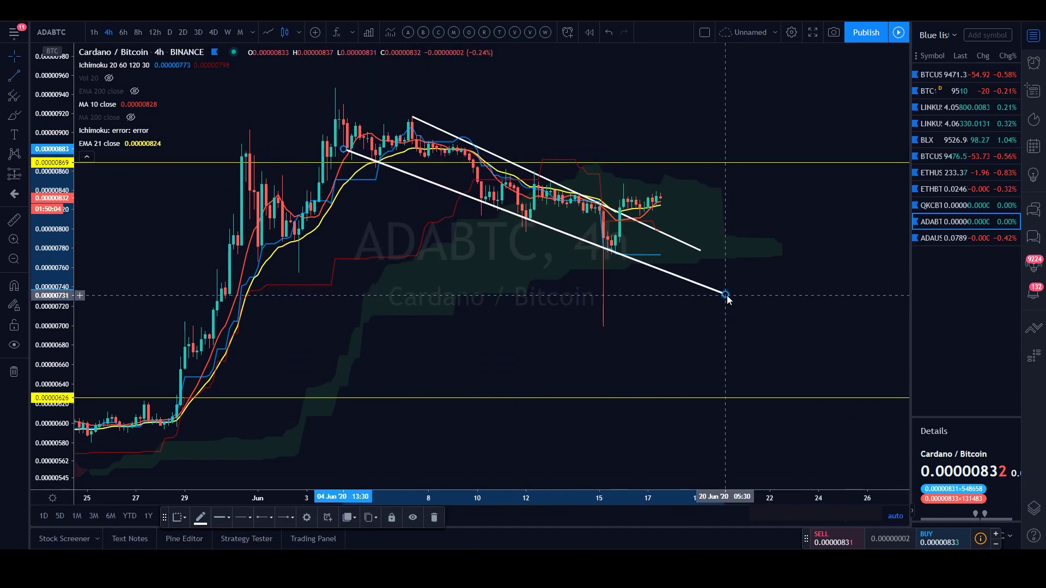
drag(726, 296, 725, 301)
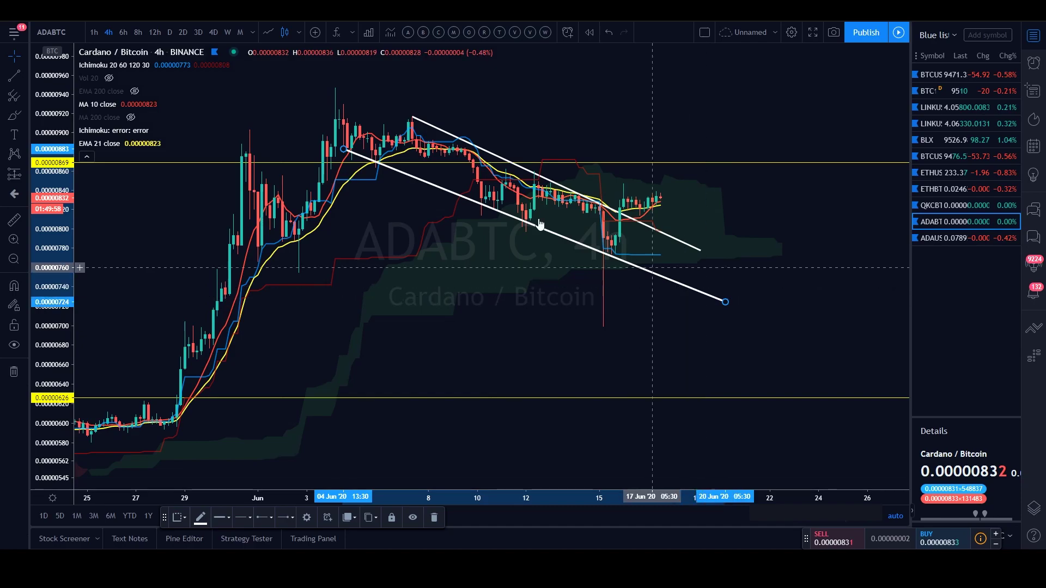
Draw a vertical projection line from the channel's upper edge on 15 June up to the 0.00000869 level, and delete it again.
click(16, 78)
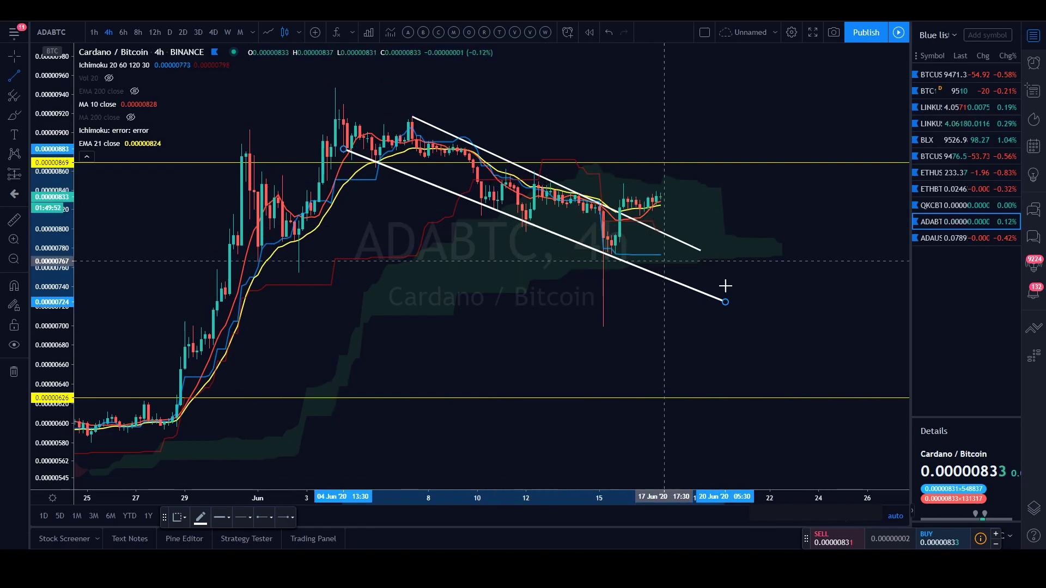
click(620, 215)
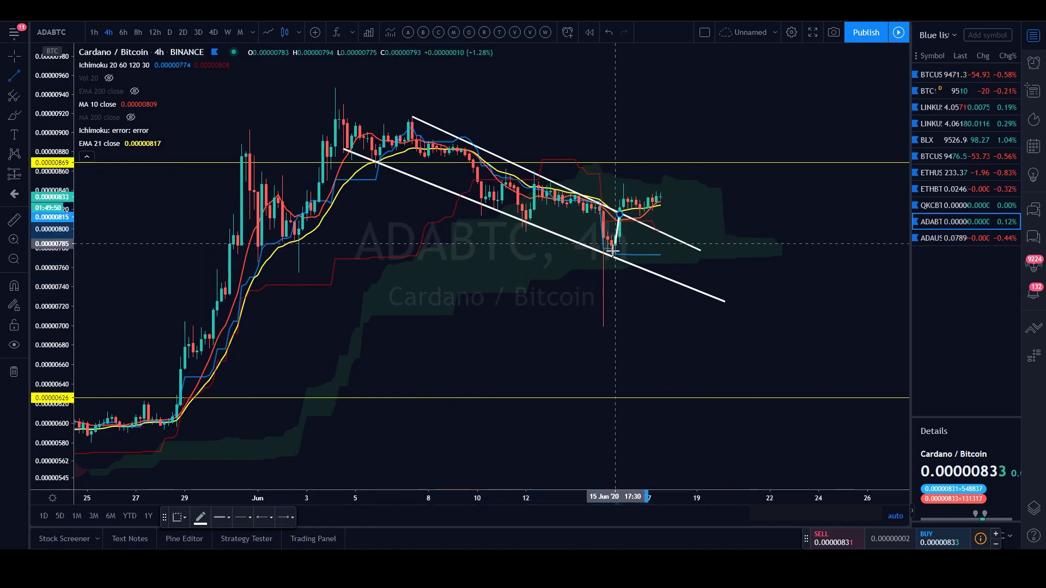
click(614, 251)
drag(615, 252, 619, 196)
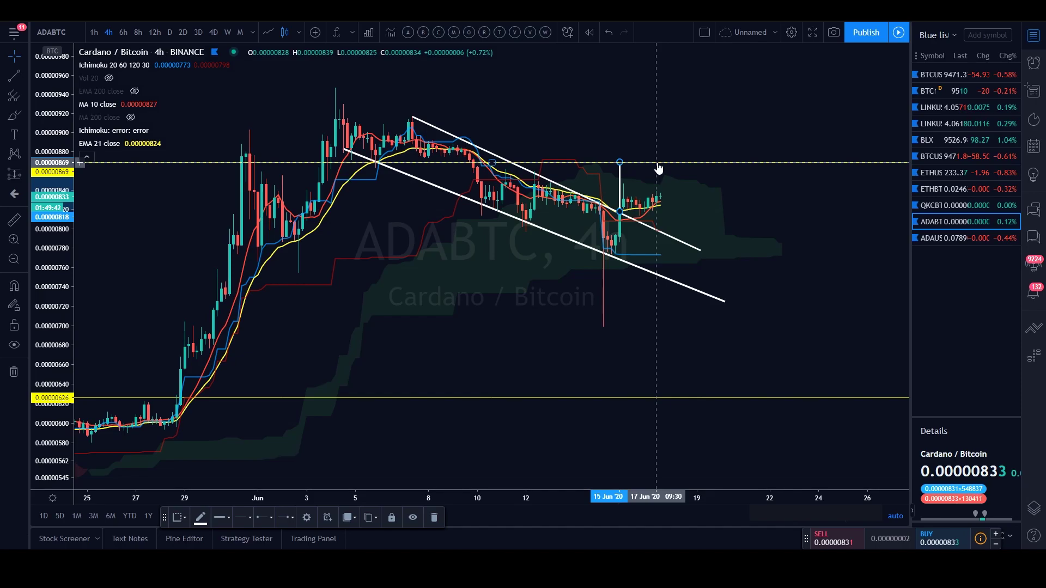
click(735, 225)
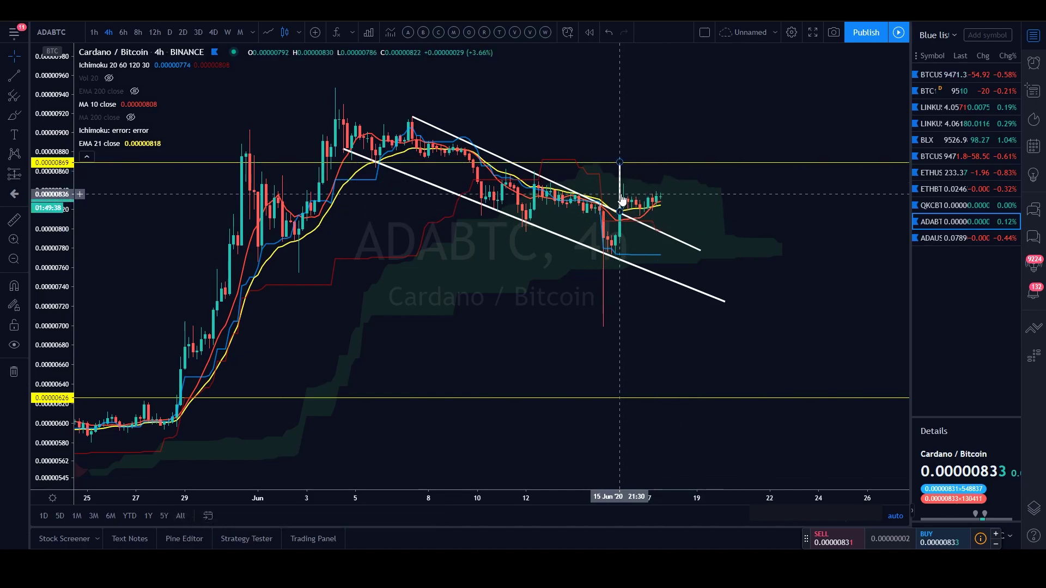
click(619, 199)
key(Delete)
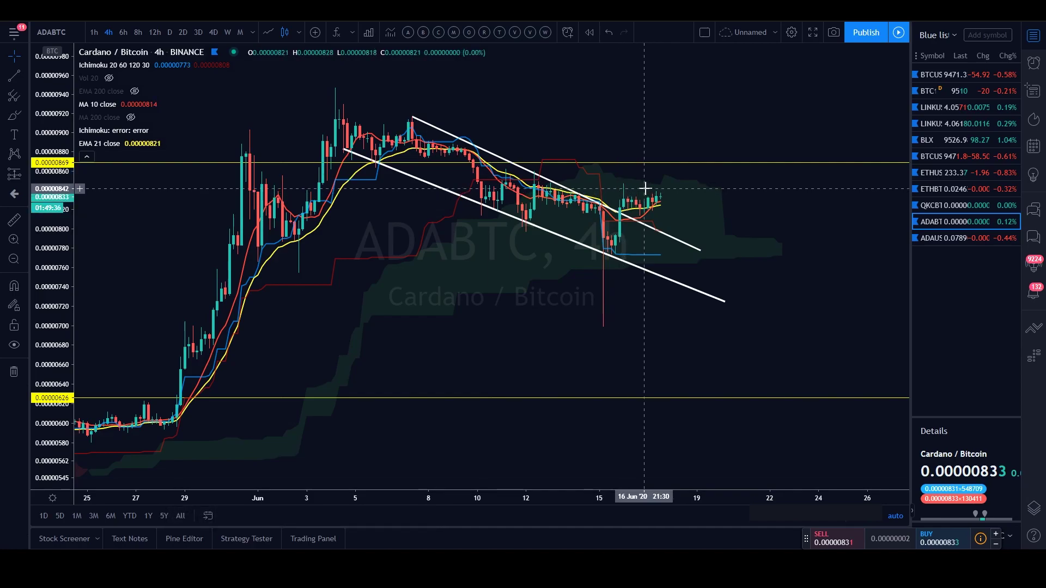
Switch the ADABTC chart to the daily timeframe and examine the falling channel against the MA 10, EMA 21 and Ichimoku cloud.
click(157, 34)
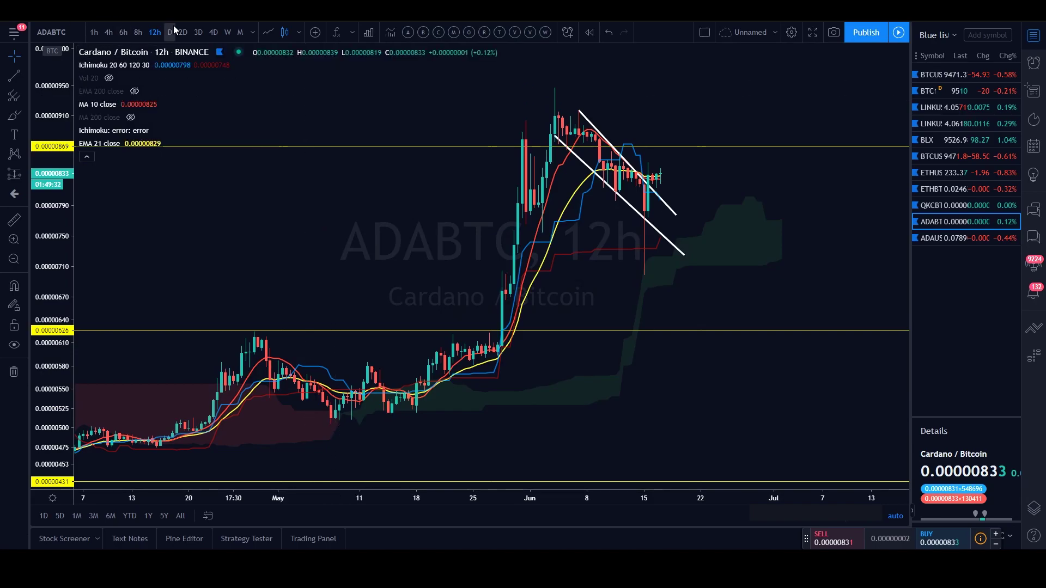
click(170, 33)
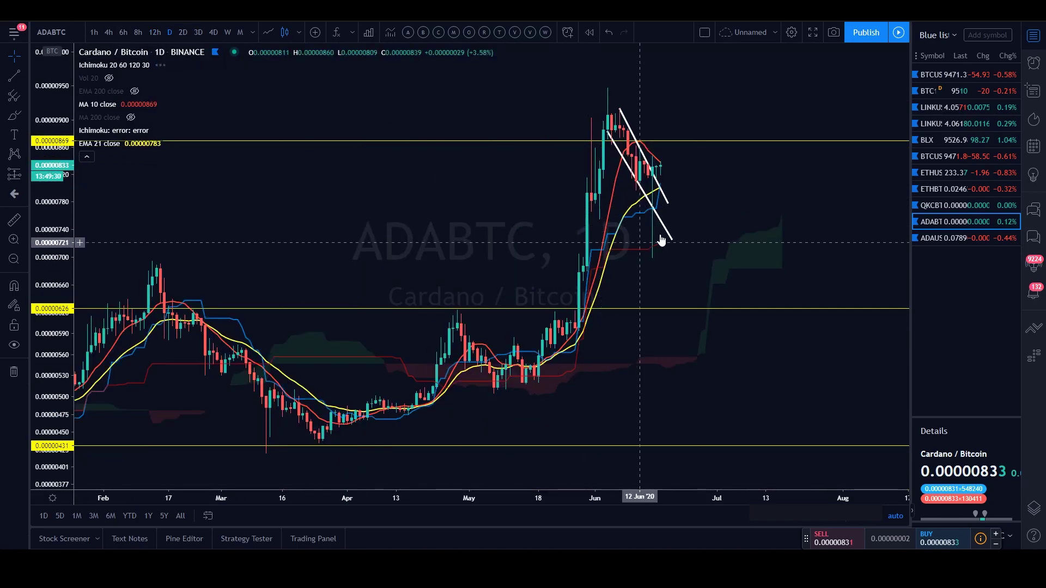
scroll(714, 209, down, 2)
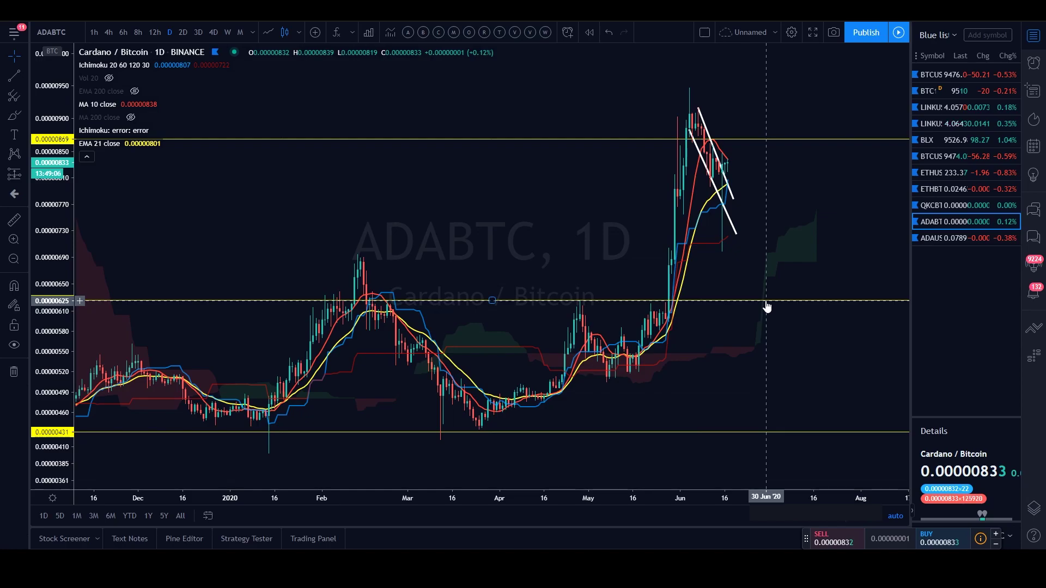
scroll(766, 306, up, 3)
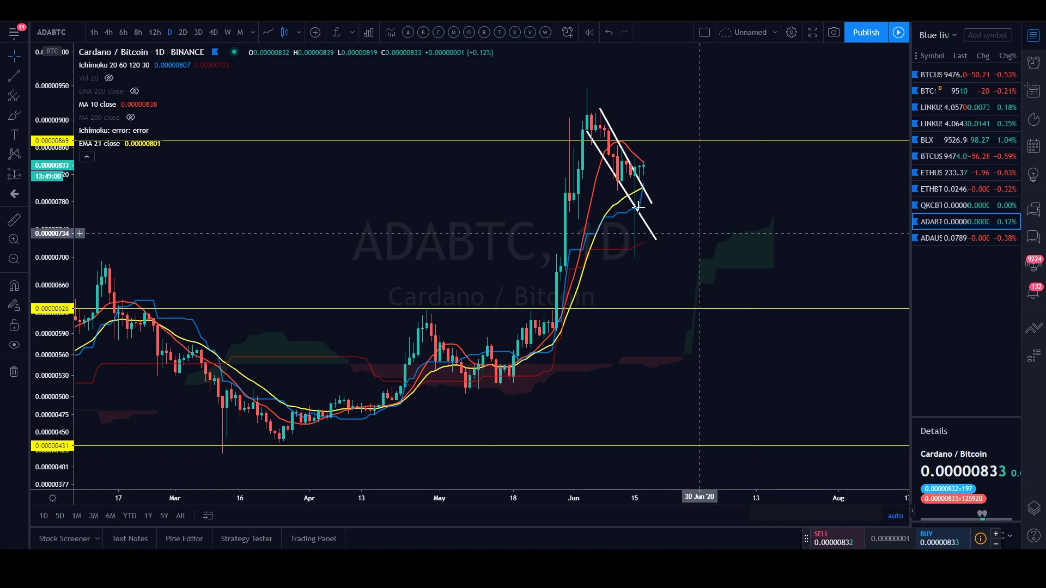
Return ADABTC to the 12-hour timeframe and examine the mid-June candles around the falling channel's upper line and the moving averages.
click(155, 34)
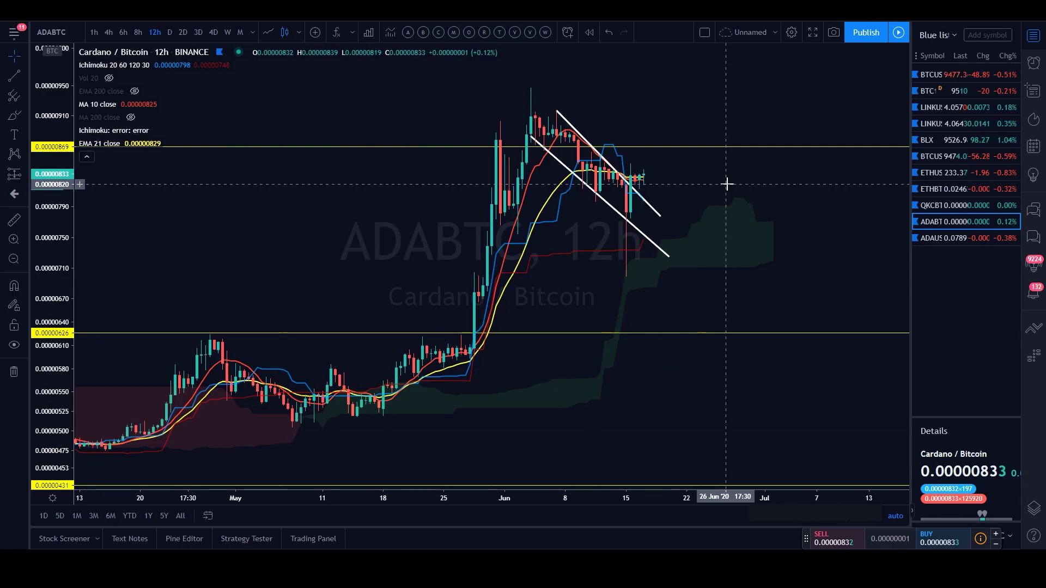
scroll(720, 195, up, 1)
drag(632, 254, 700, 255)
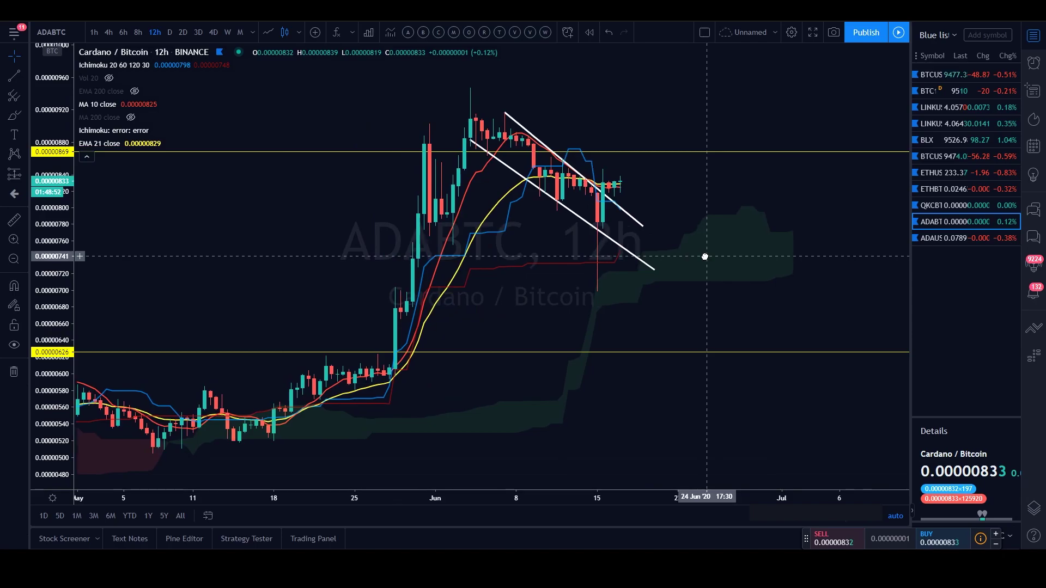
scroll(644, 233, up, 2)
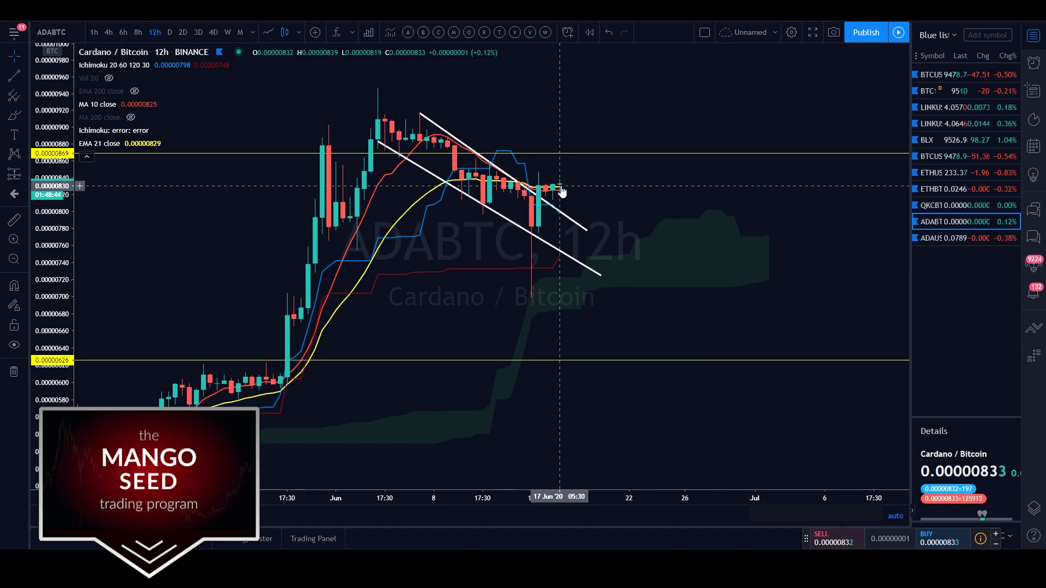
scroll(609, 232, up, 2)
scroll(609, 232, up, 4)
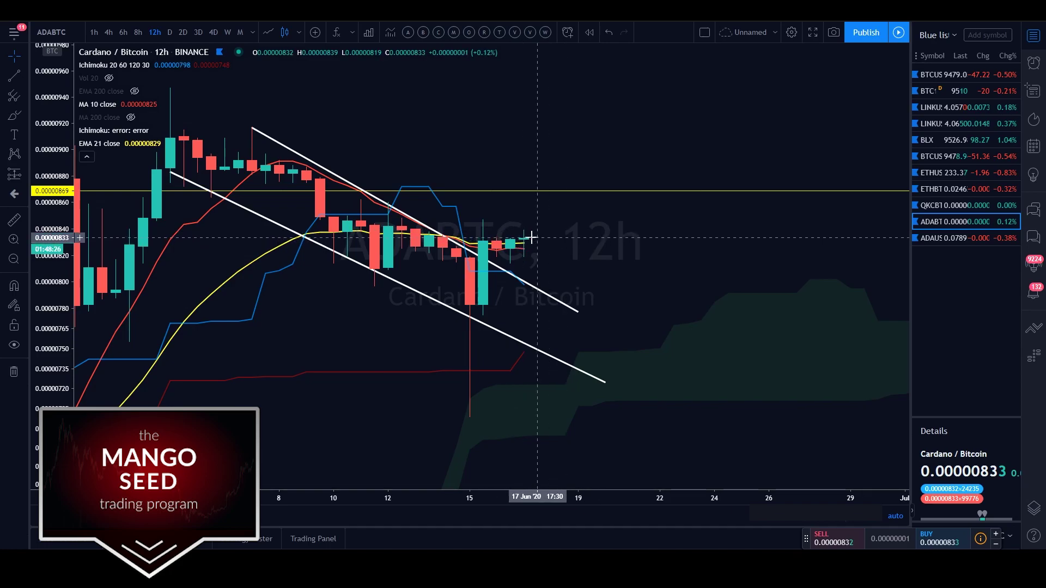
Review the wider 12-hour ADABTC rally back to April, and switch the chart to the ADAUSDT pair.
scroll(593, 250, down, 10)
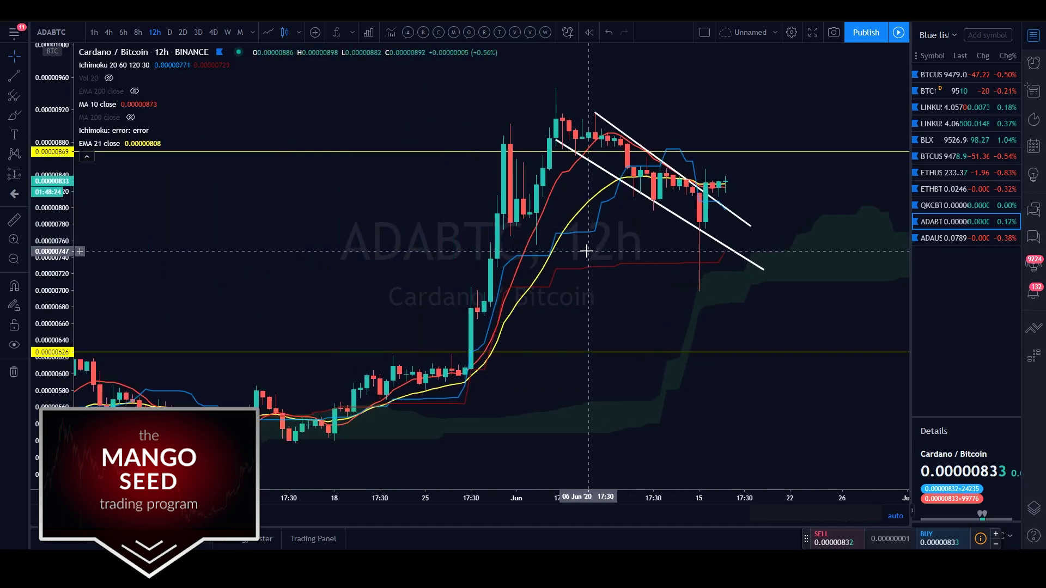
scroll(582, 251, up, 3)
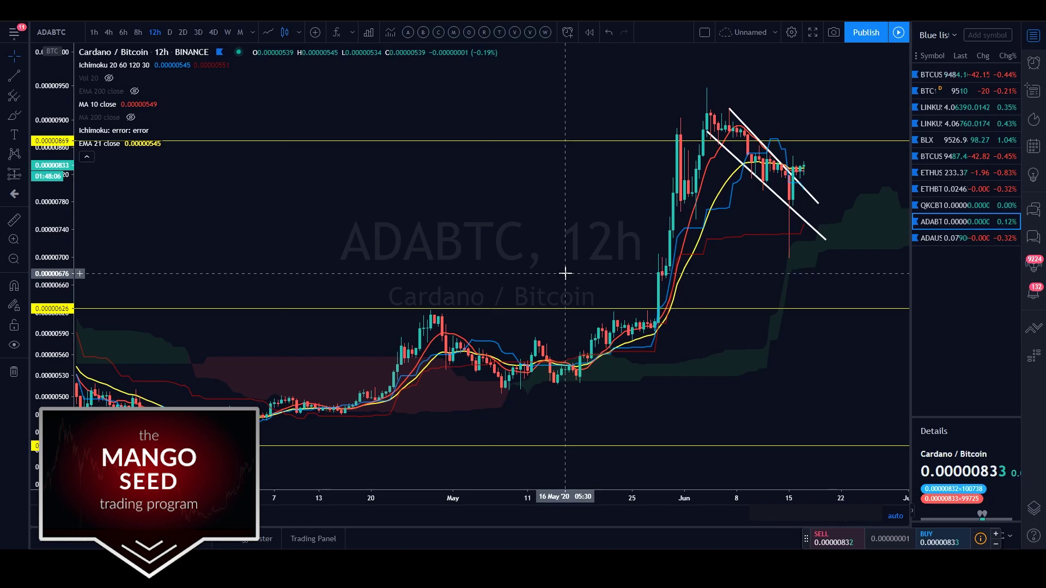
click(953, 241)
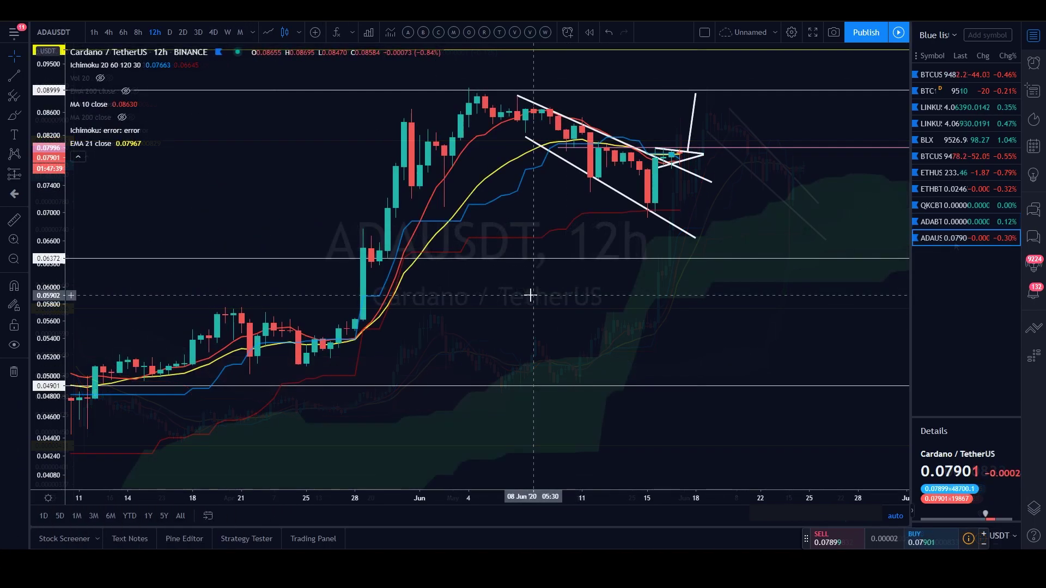